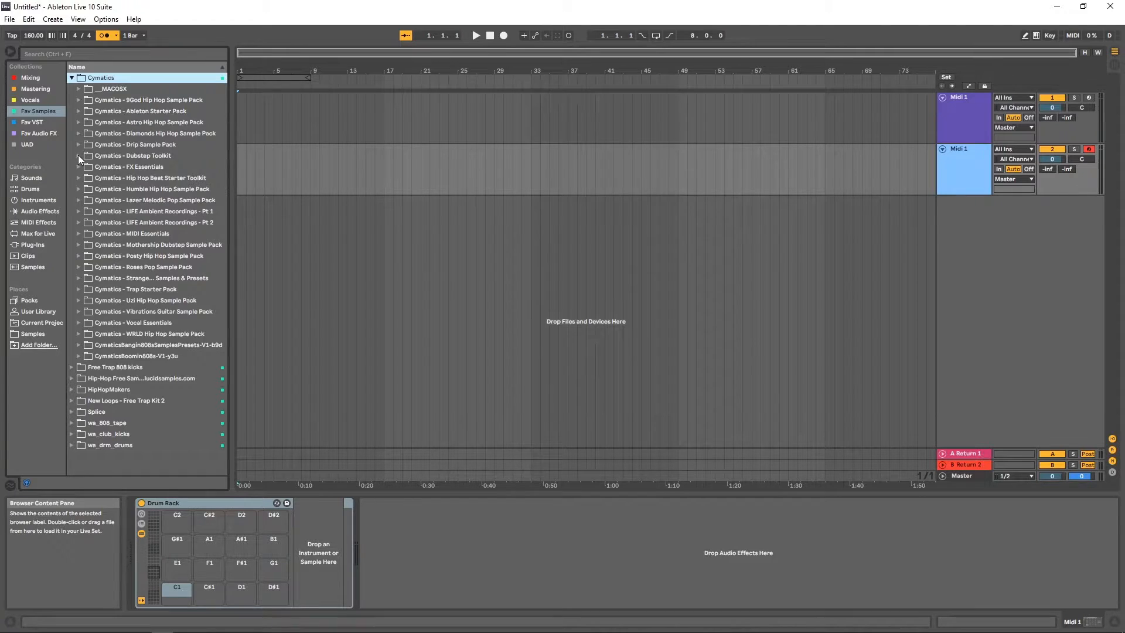
Load the first kick one-shot from the Cymatics Dubstep Toolkit onto the Drum Rack's C1 pad and audition it.
left_click(85, 178)
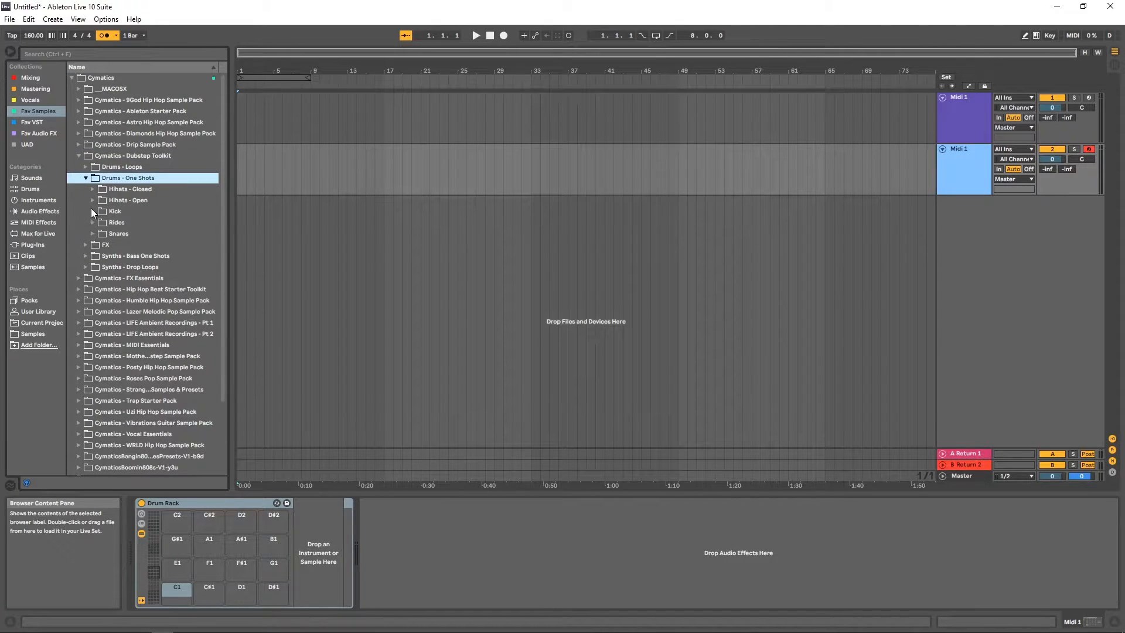
left_click(92, 211)
left_click_drag(170, 225, 188, 580)
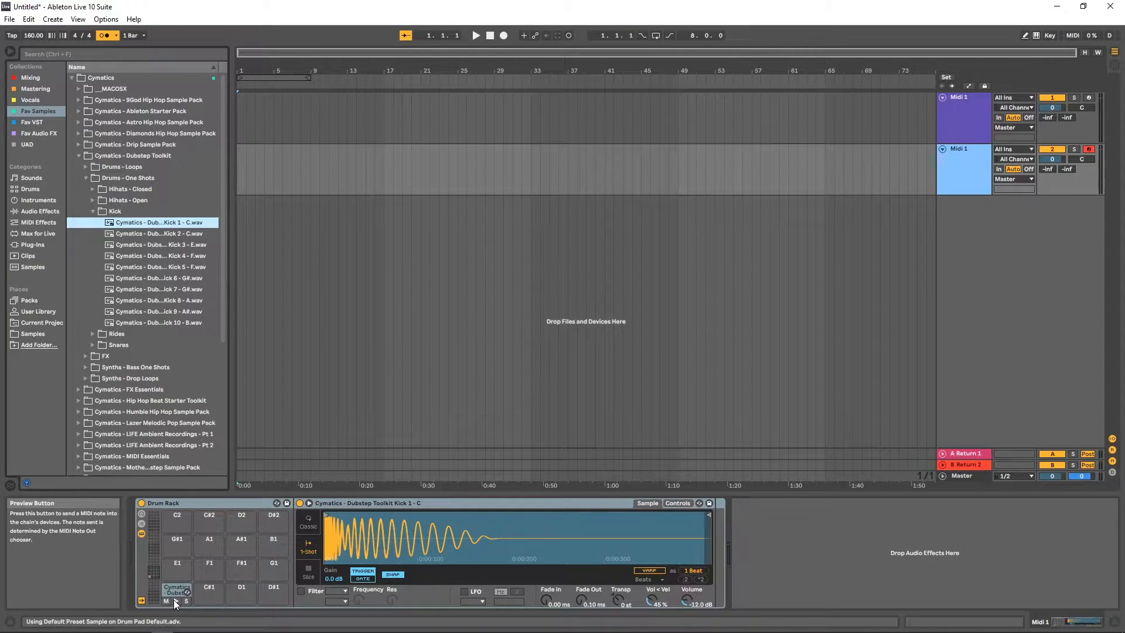
left_click(173, 600)
Delete the Drum Rack from the second MIDI track.
left_click(195, 502)
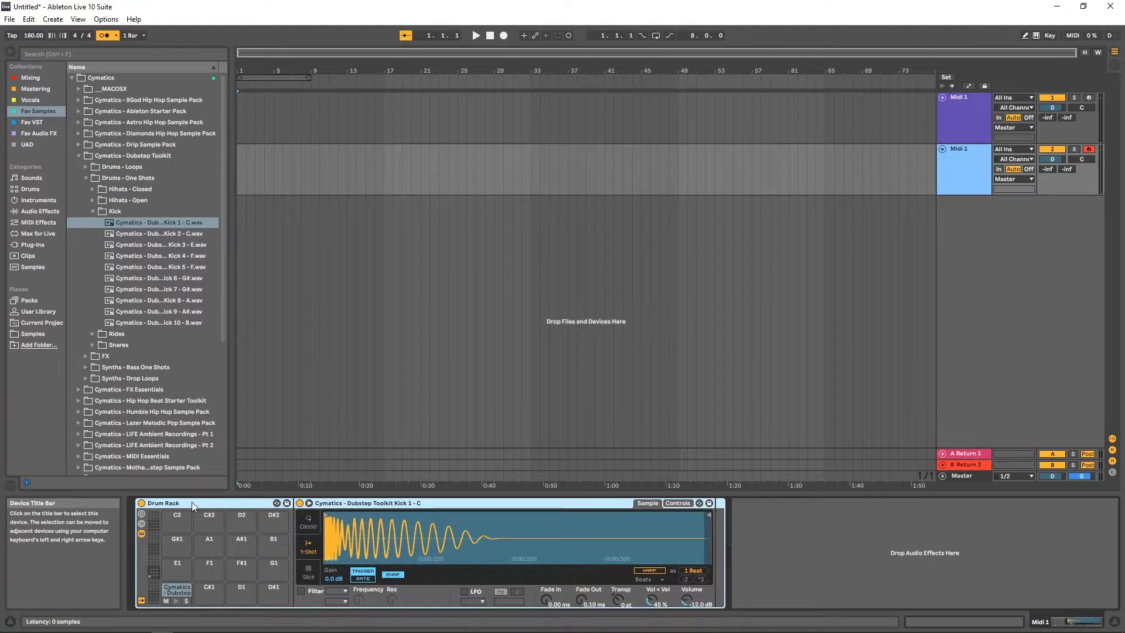
key("Delete")
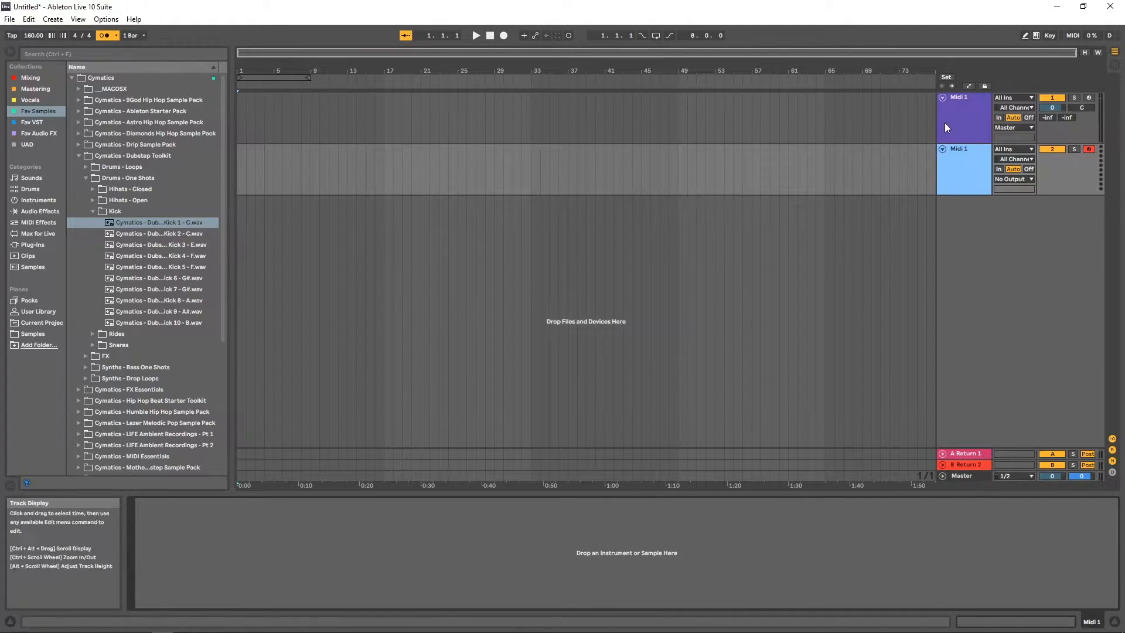
Show the first MIDI track's Drum Rack and inspect the kick samples on pads C1 and E1.
left_click(964, 122)
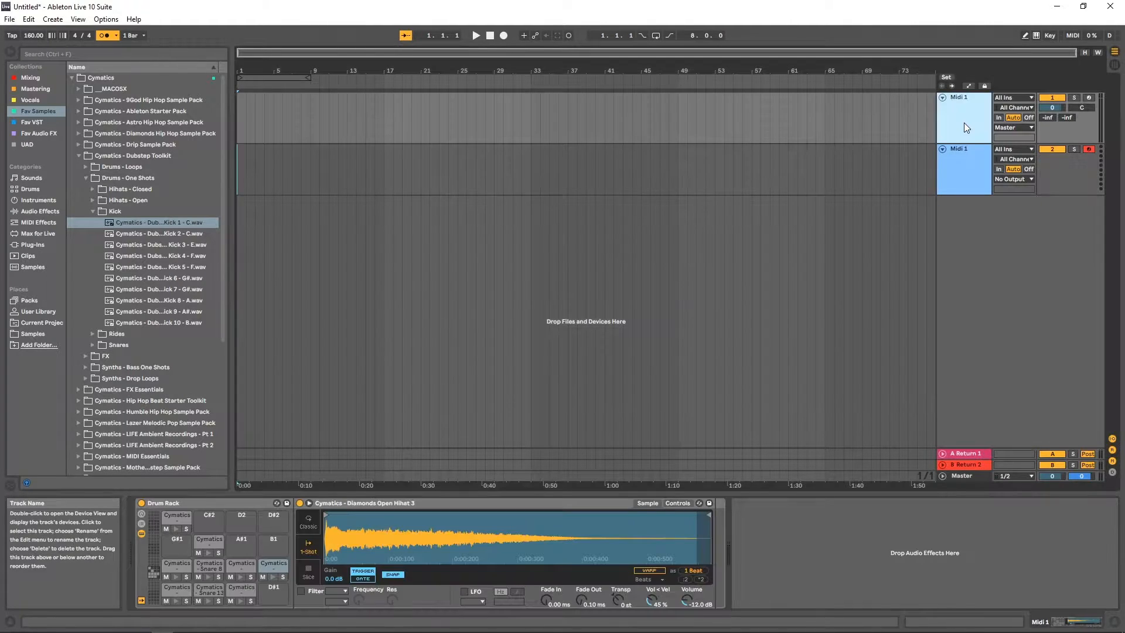
left_click(174, 587)
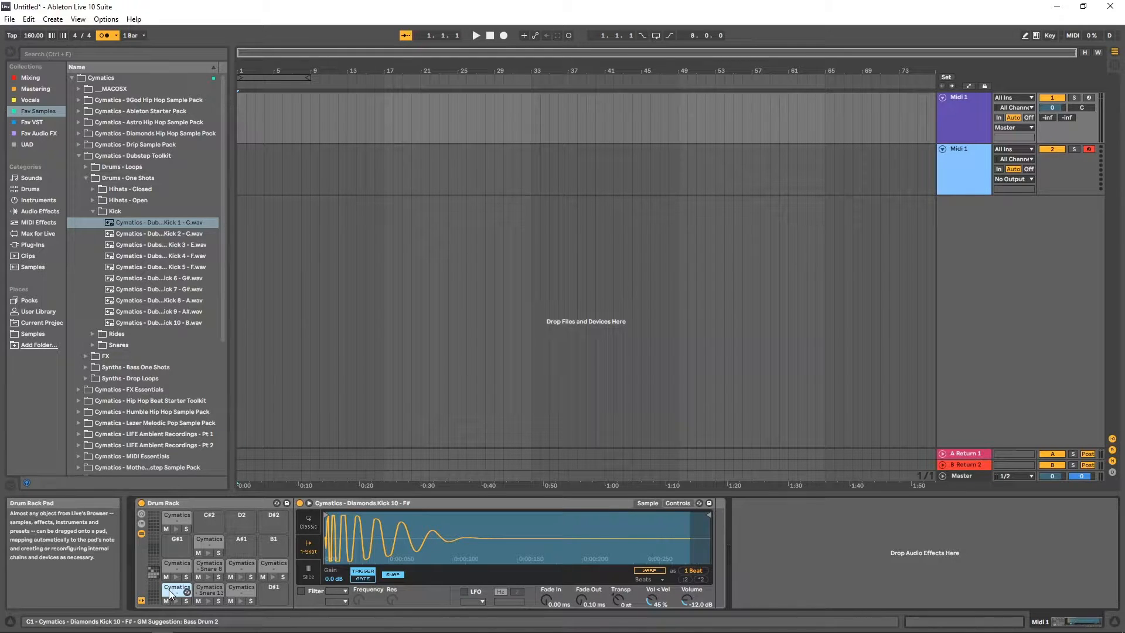
left_click(169, 564)
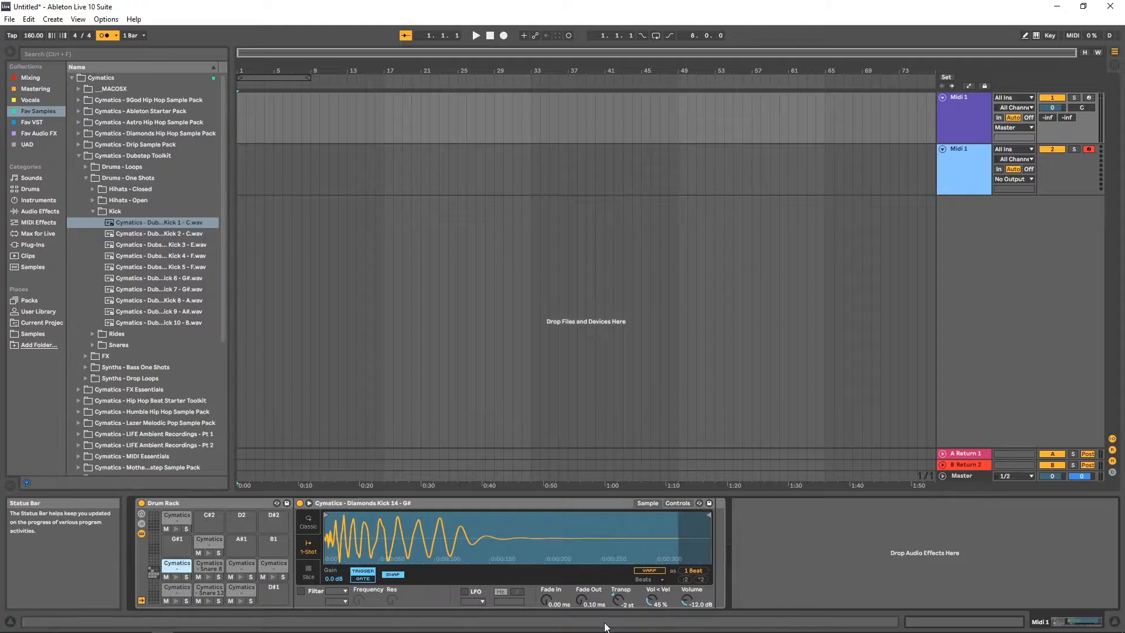
Find EQ Eight among the audio effects and add it after the Drum Rack on the first MIDI track.
left_click(32, 78)
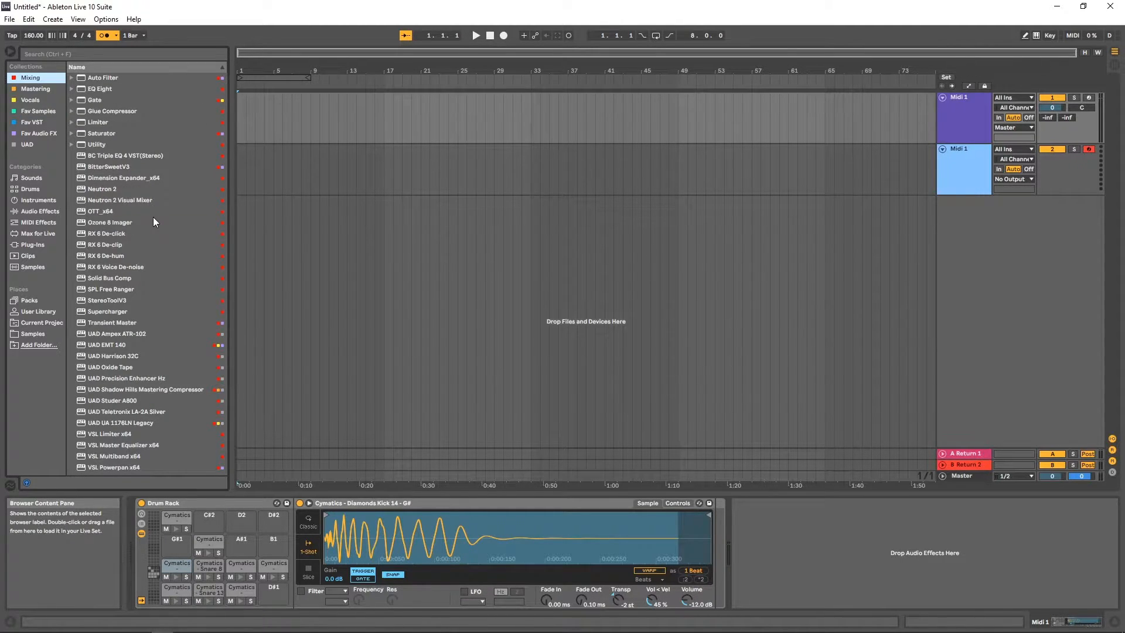
left_click(31, 122)
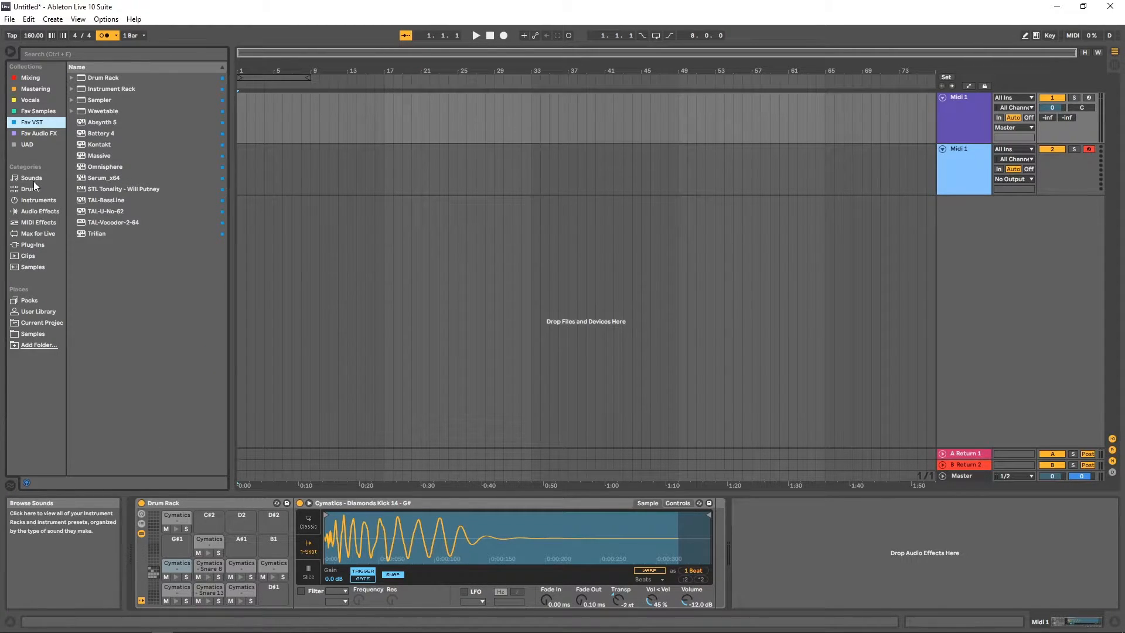
left_click(36, 213)
left_click_drag(94, 234, 764, 532)
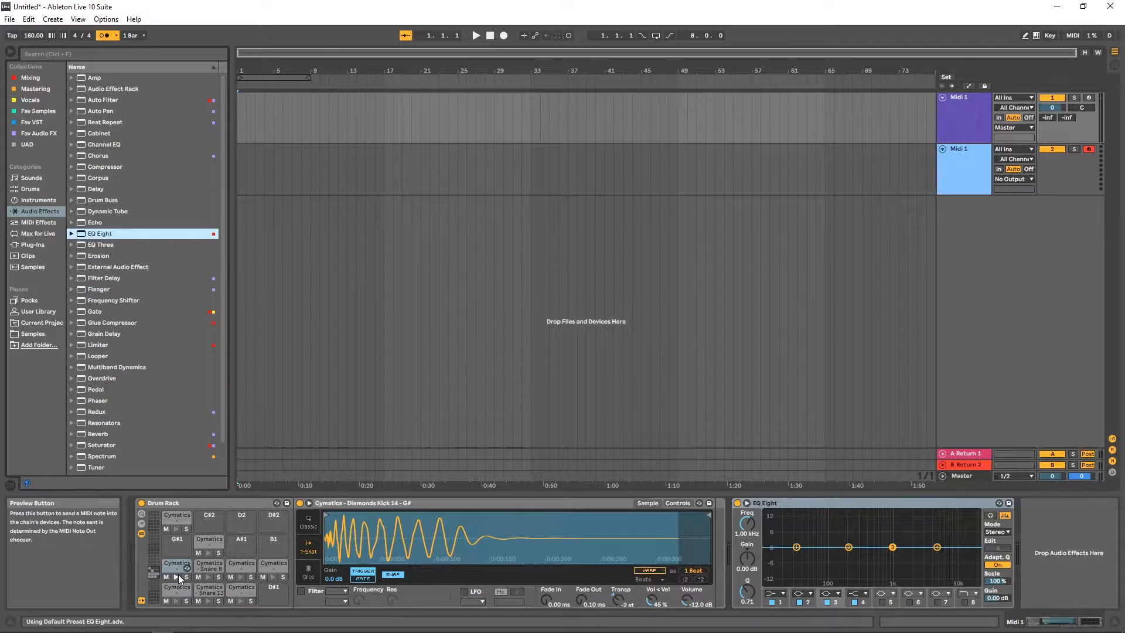
Expand the EQ Eight display to examine the E1 kick's frequencies while auditioning it, and delete the EQ Eight.
left_click(747, 503)
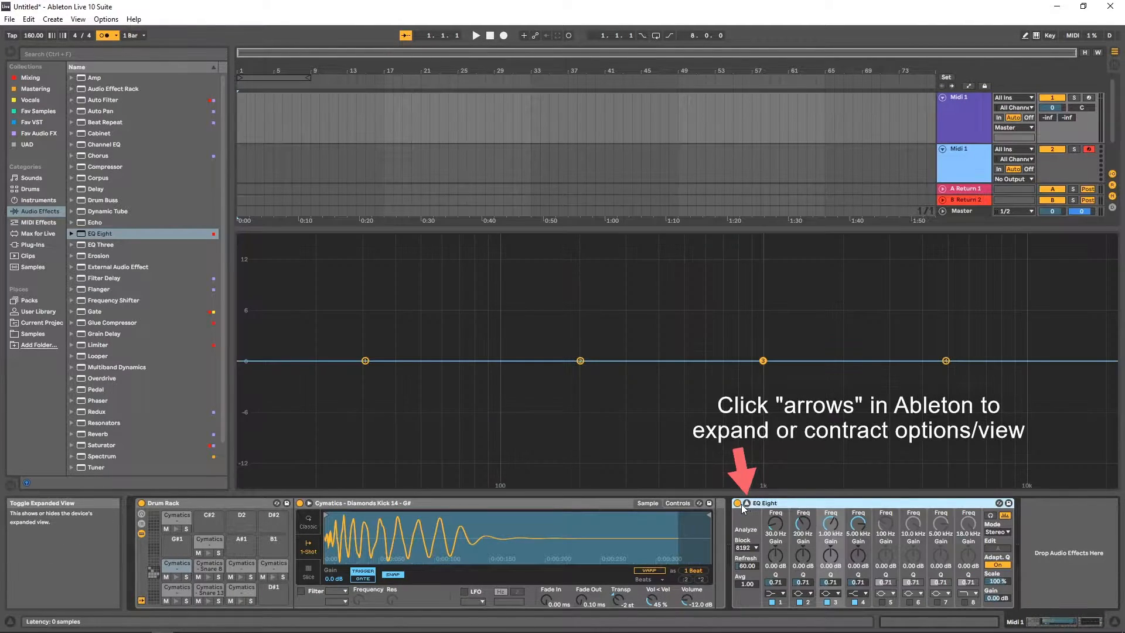
left_click(175, 576)
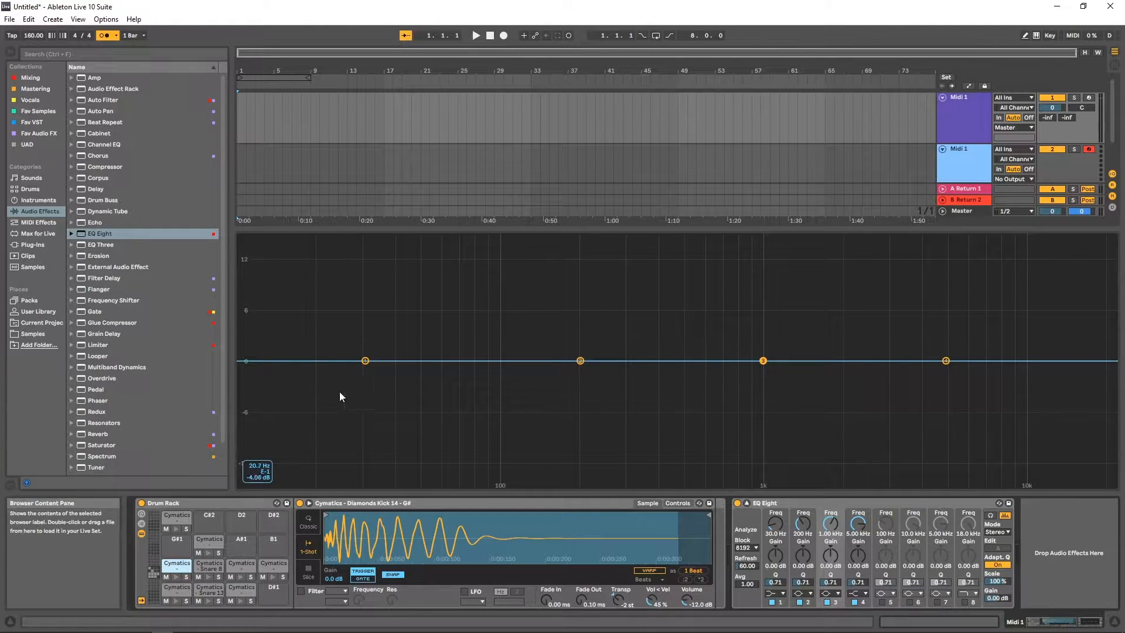
left_click(832, 505)
key("Delete")
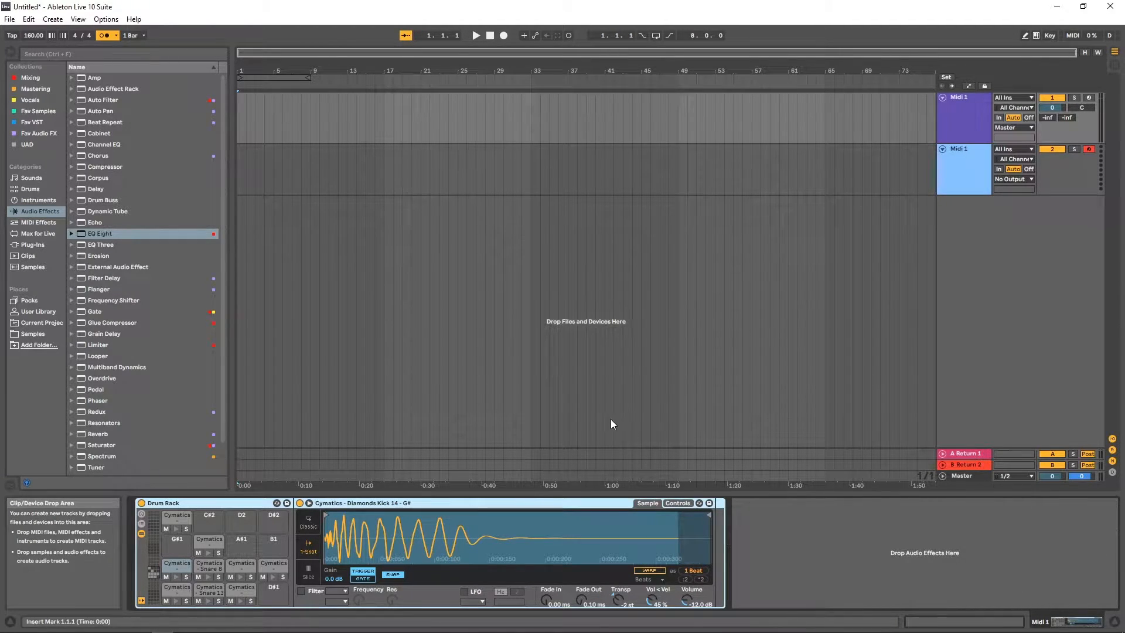
Audition the kick samples on pads C1 and E1 to compare them.
left_click(176, 589)
left_click(175, 601)
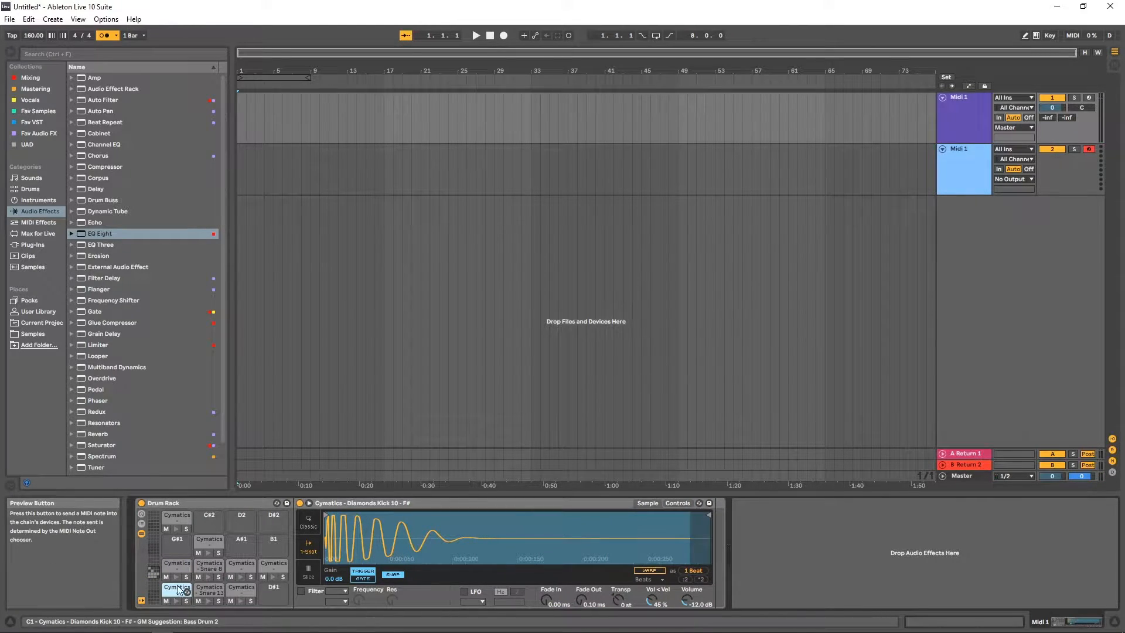
left_click(176, 578)
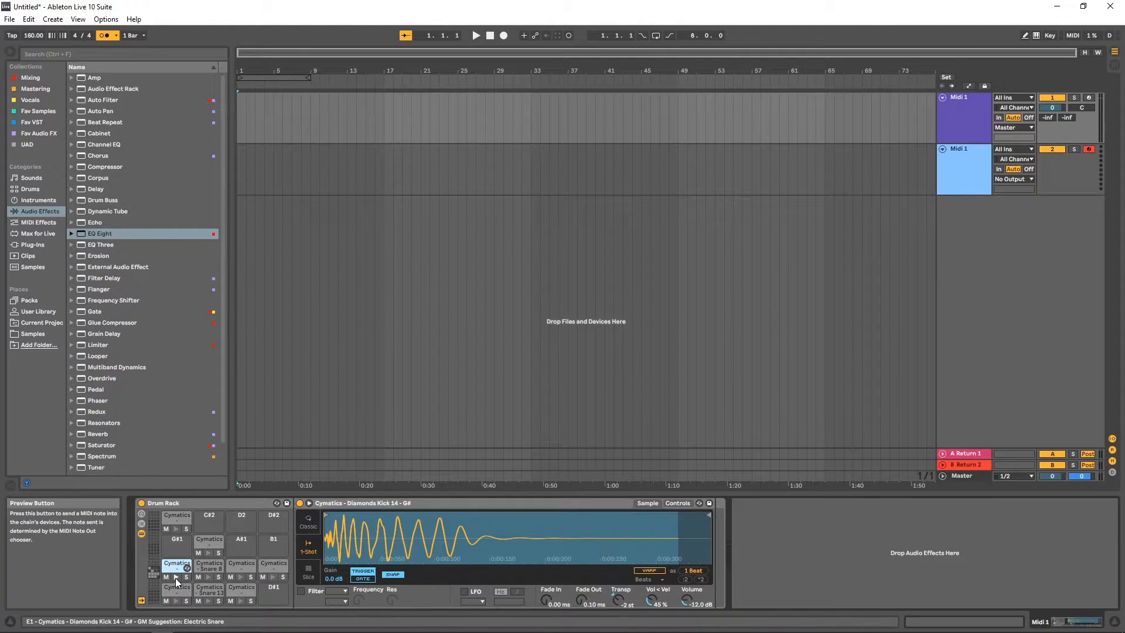
left_click(174, 577)
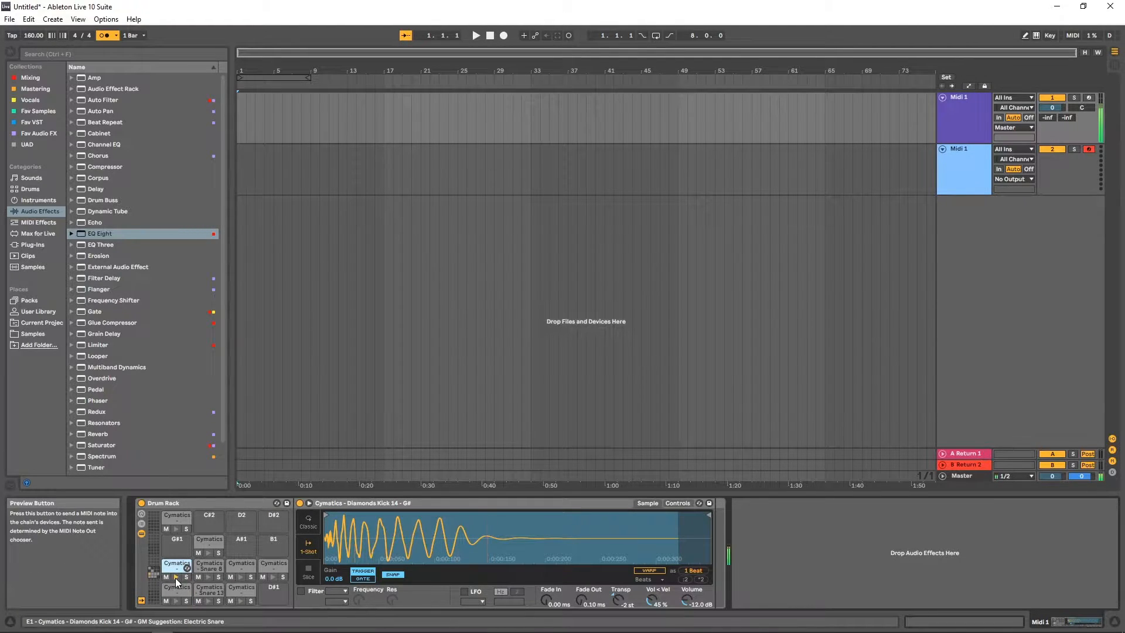
Audition the snares on pads C#1 and F1 and the clap on pad A1.
left_click(206, 589)
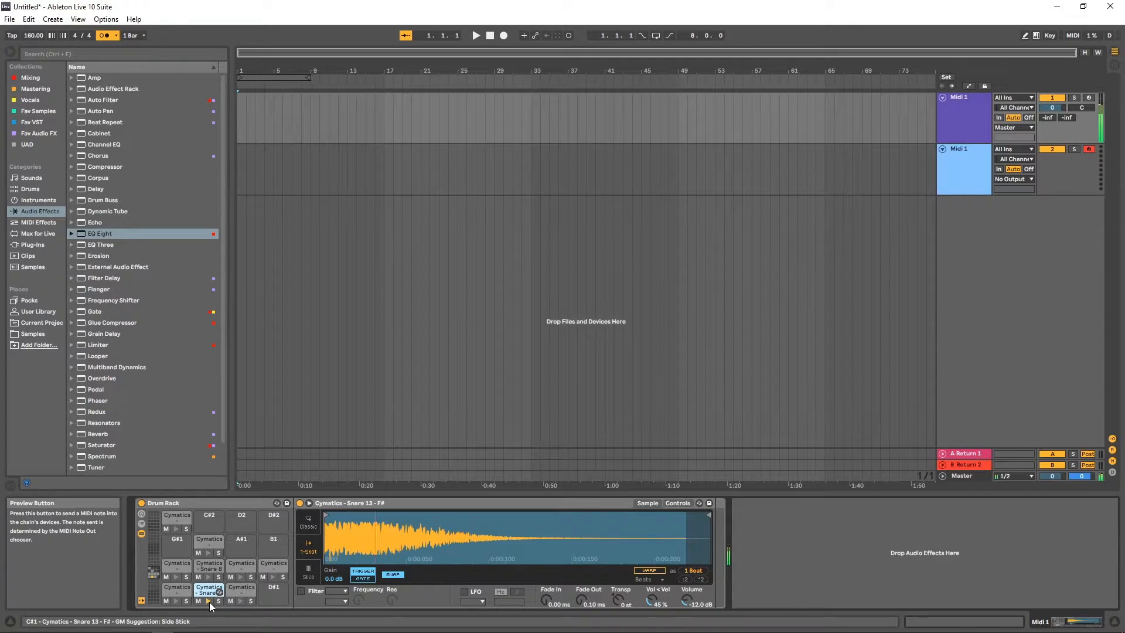
left_click(201, 565)
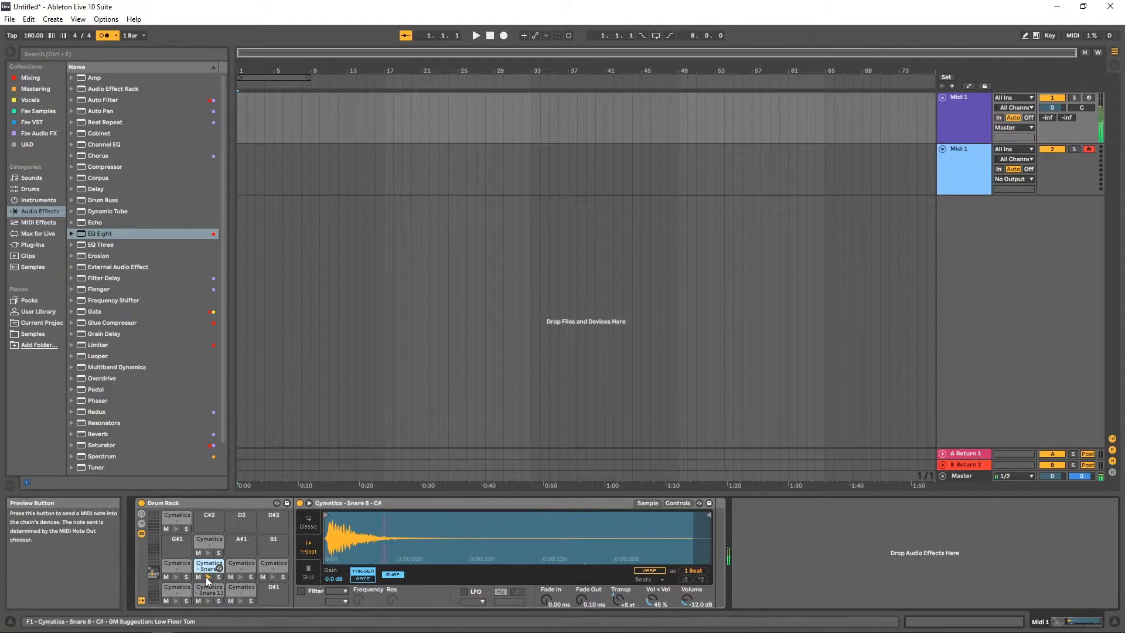
left_click(201, 540)
left_click(208, 553)
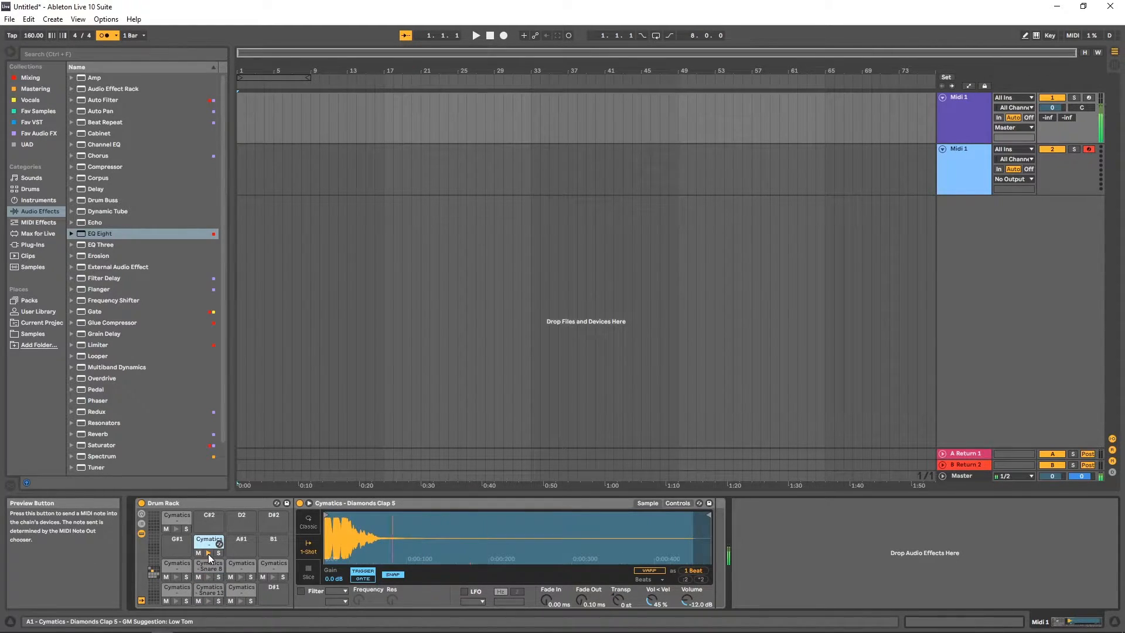
left_click(206, 564)
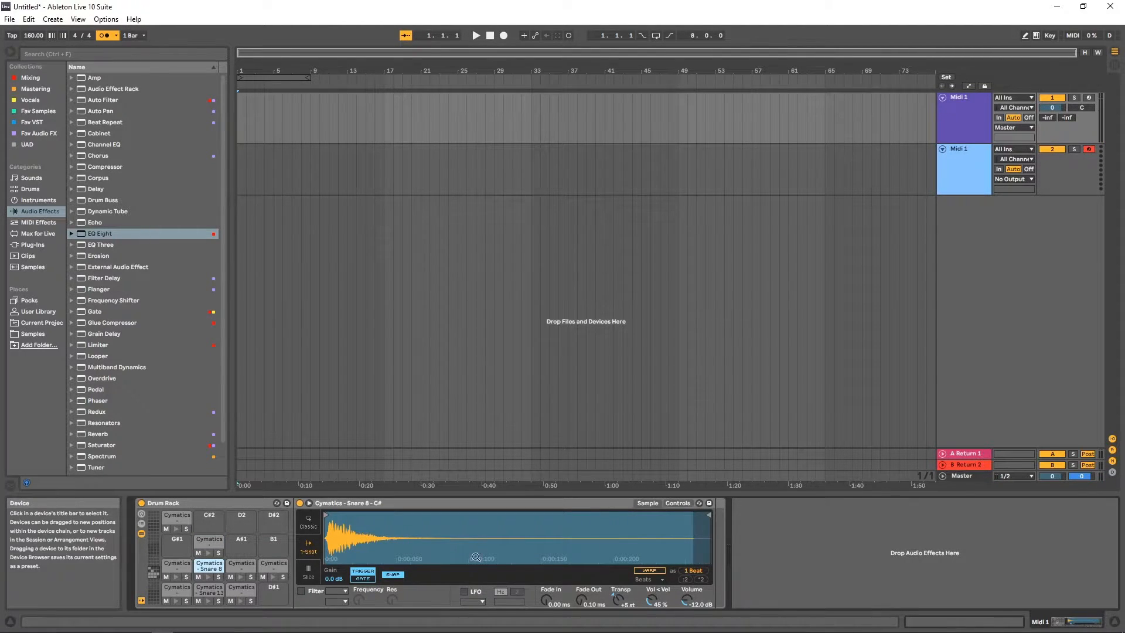
Review the crash on pad C2 and audition the closed hi-hats on D1 and F#1 and the open hi-hat on G1.
left_click(172, 516)
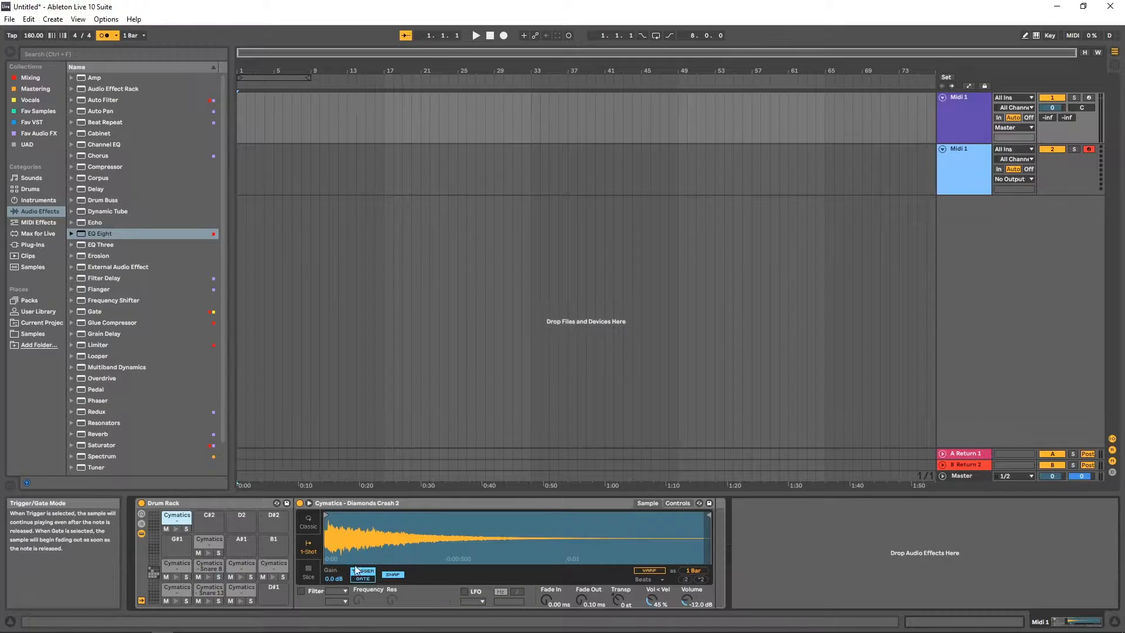
left_click(240, 600)
left_click(238, 600)
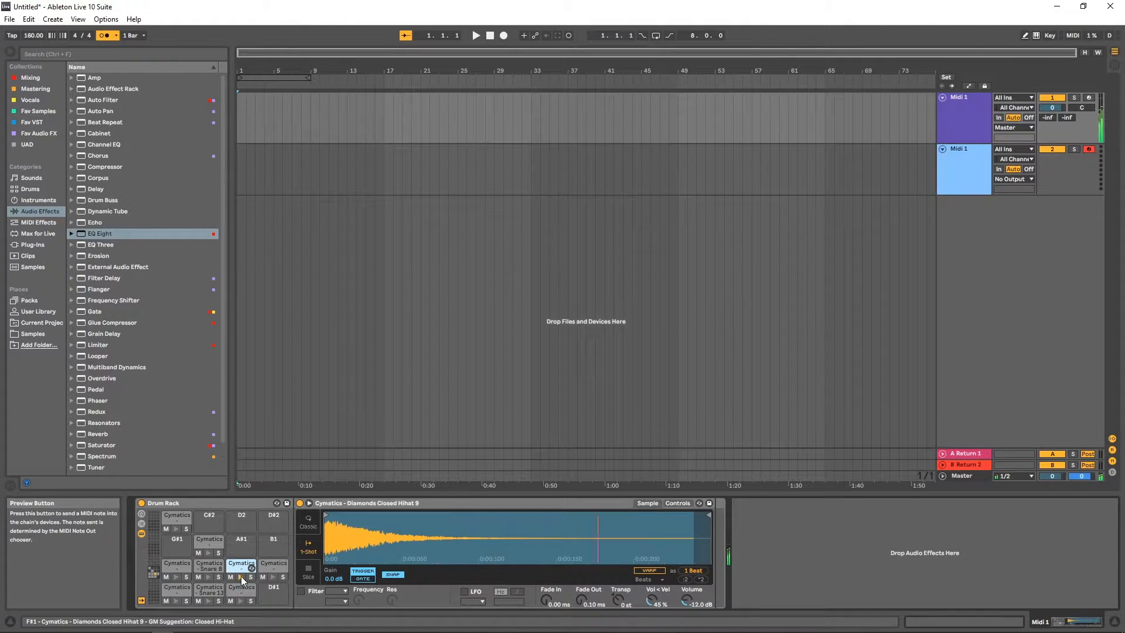
left_click(273, 570)
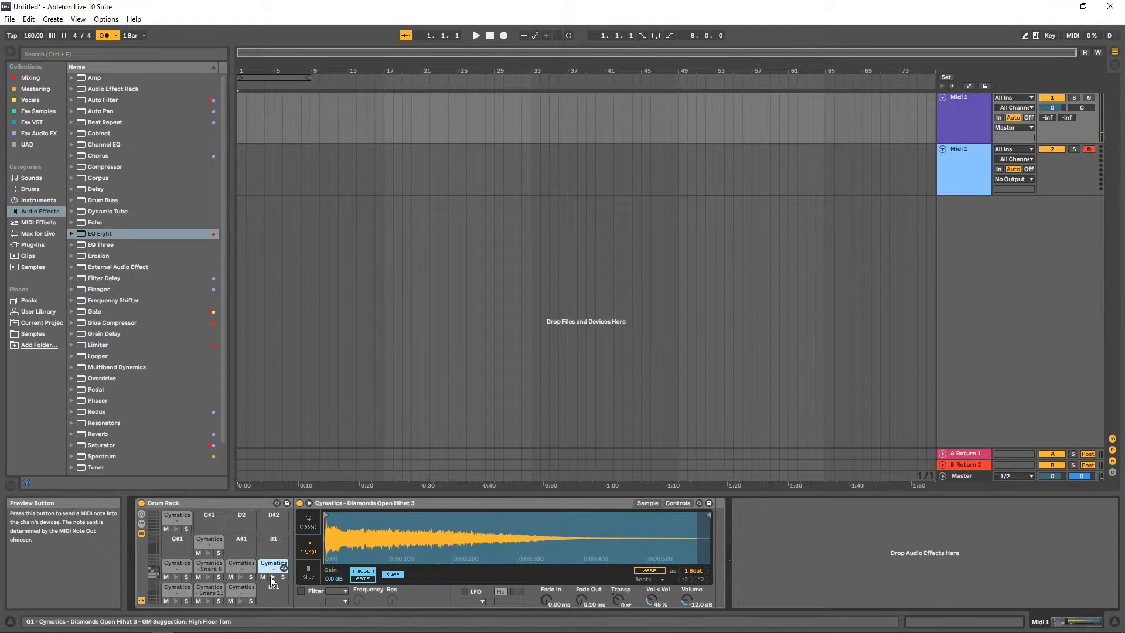
left_click(273, 577)
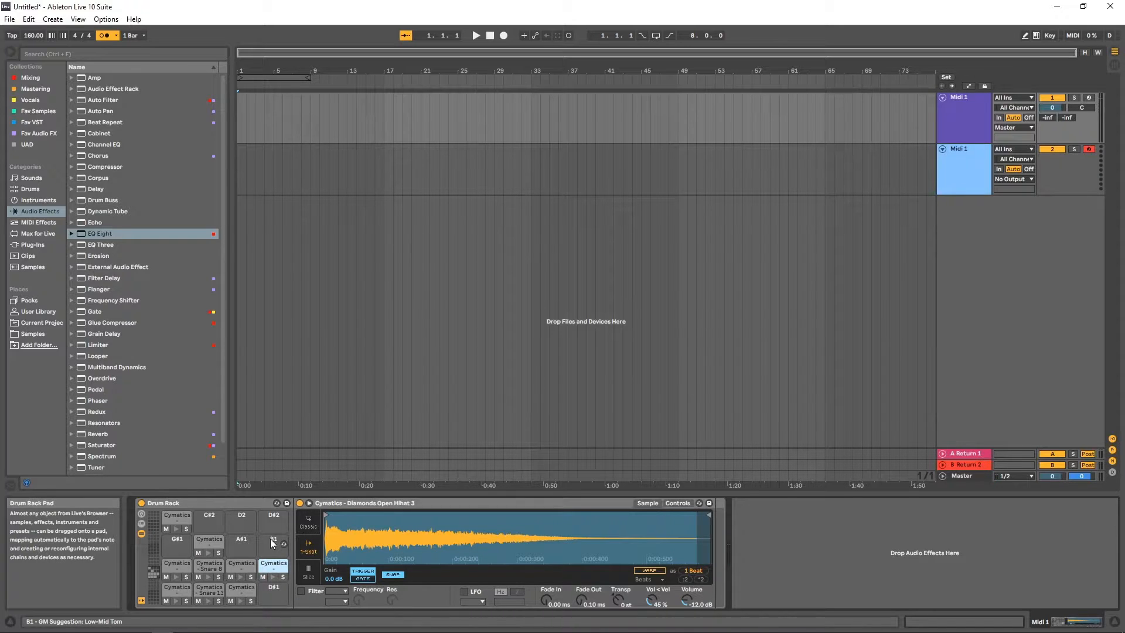
Trim the end of Snare 8 on pad F1 to about 0.1 s, set its fade-out to 27.0 ms, and audition it.
left_click(177, 587)
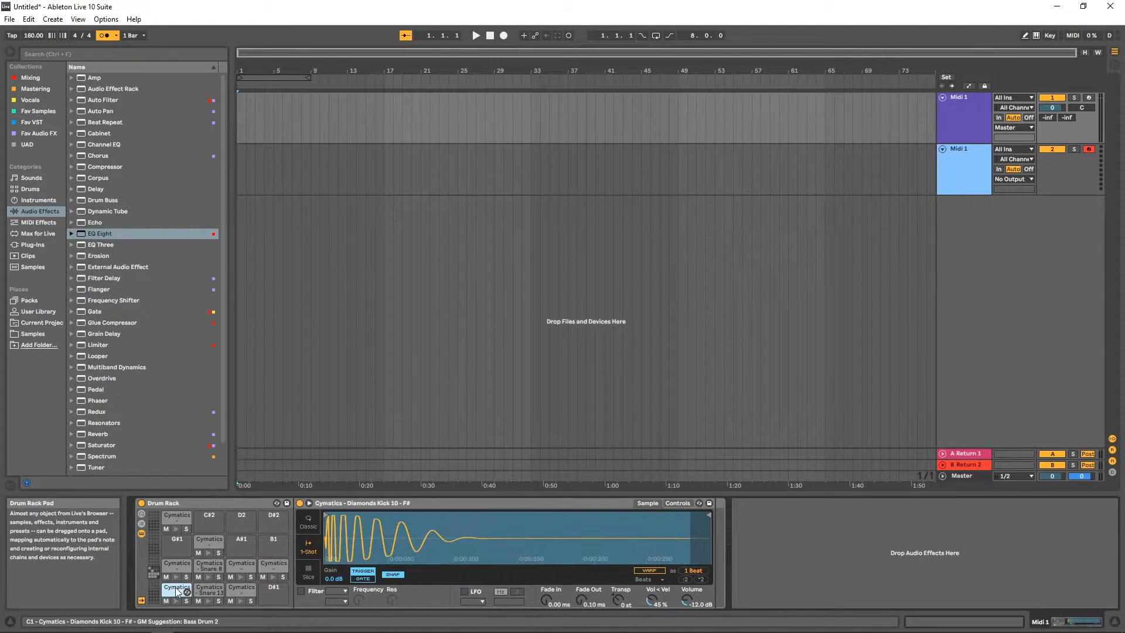
left_click(209, 565)
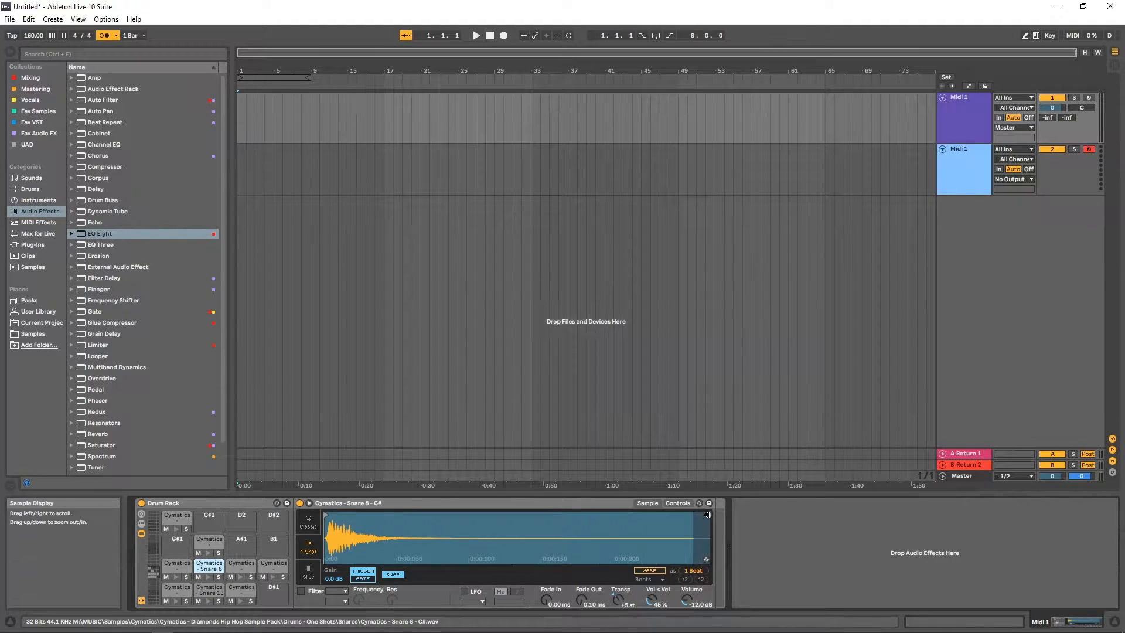
mouse_move(708, 515)
left_mouse_down()
mouse_move(464, 518)
mouse_move(481, 520)
left_mouse_up()
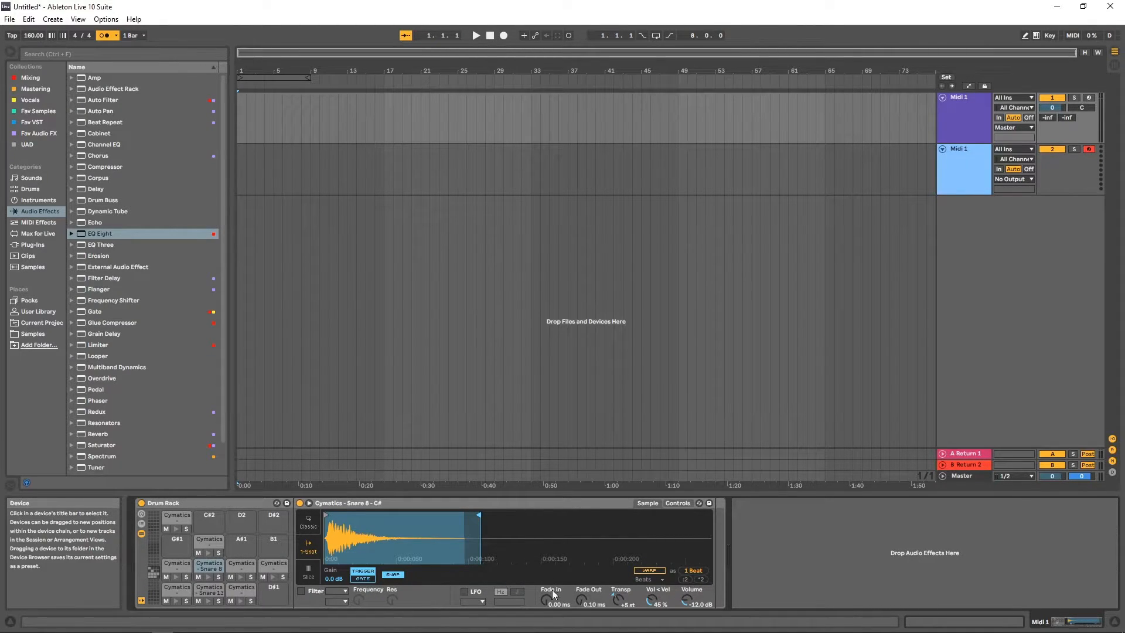
left_click_drag(581, 599, 582, 585)
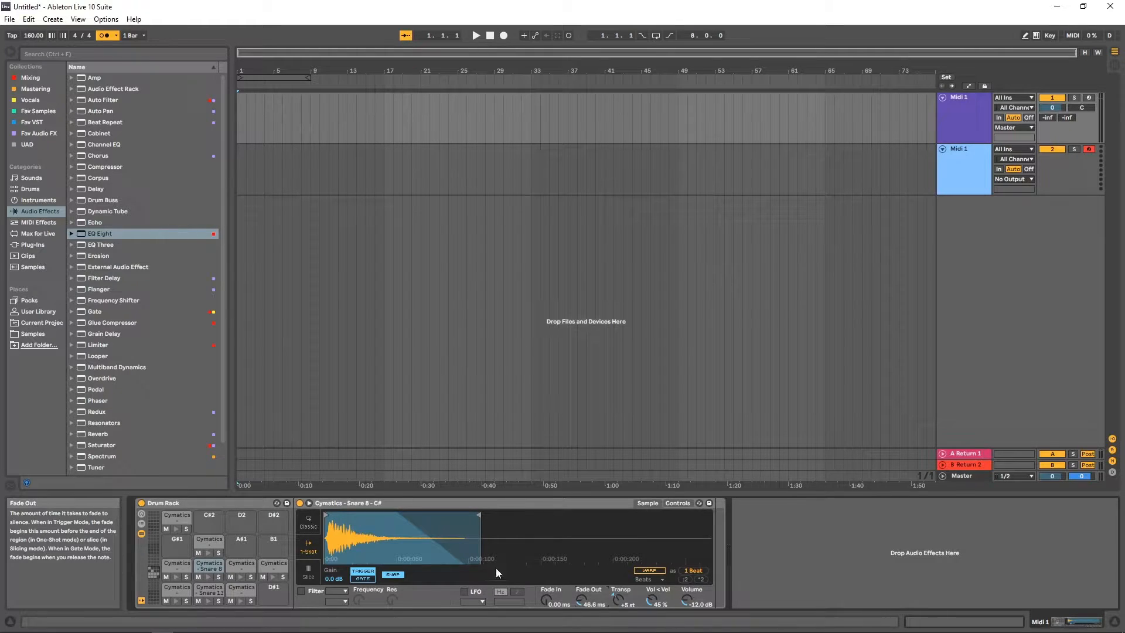
left_click(205, 577)
left_click_drag(590, 602, 590, 613)
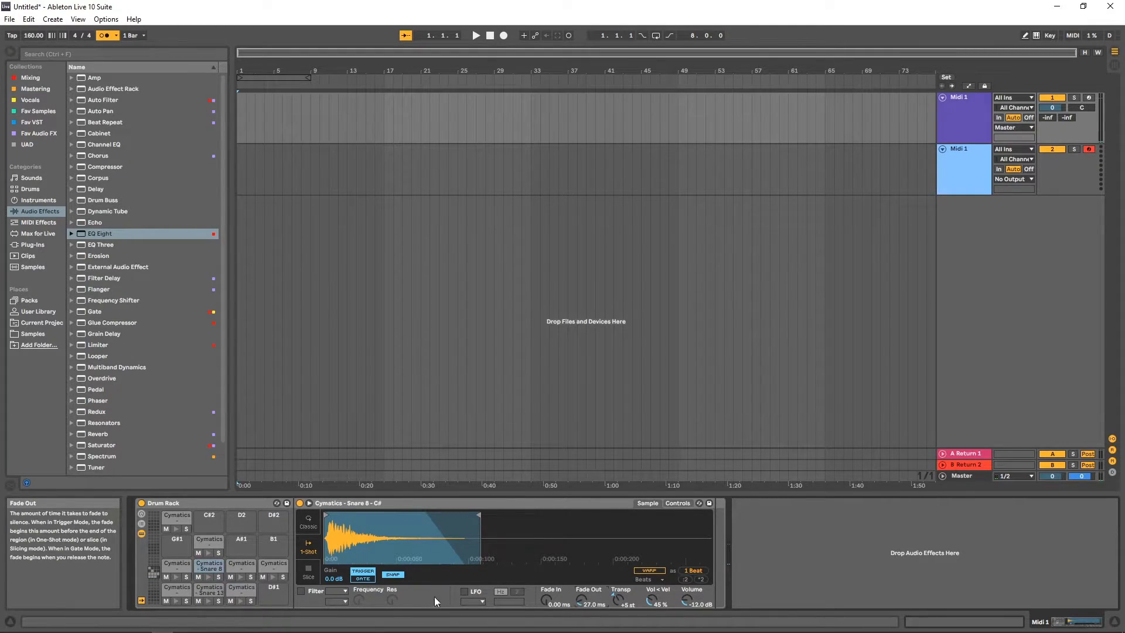
left_click(206, 577)
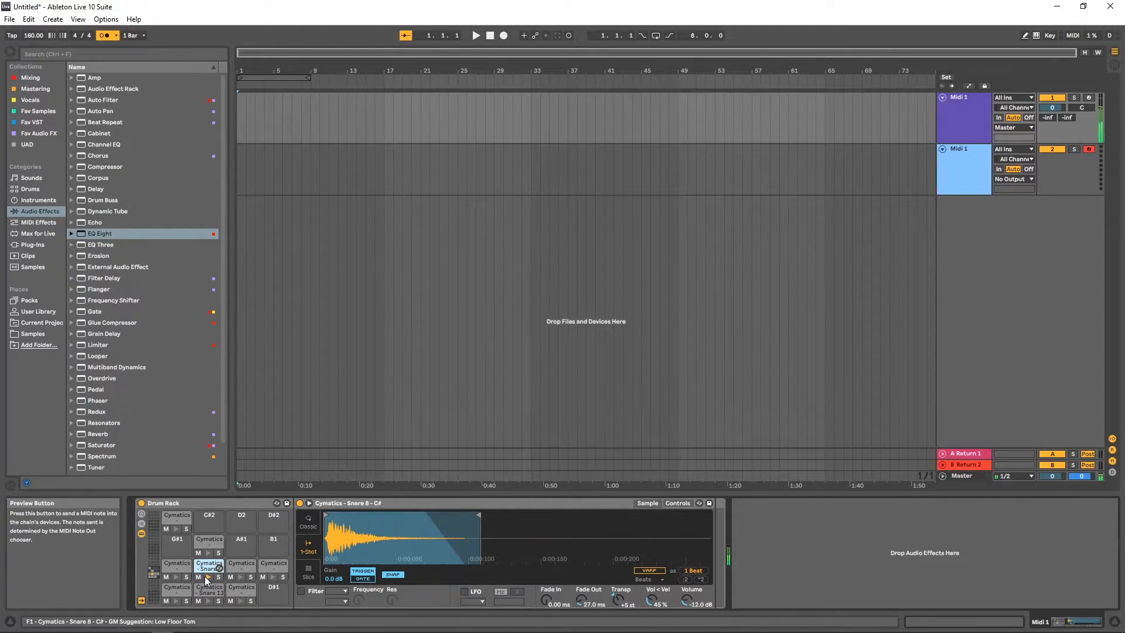
Shorten the end of Snare 13 on pad C#1 and lengthen its fade-out.
left_click(208, 592)
mouse_move(710, 514)
left_mouse_down()
mouse_move(610, 509)
mouse_move(620, 509)
left_mouse_up()
left_click_drag(583, 600, 581, 580)
Set the fade-out of the kick on pad C1 to 133 ms.
left_click(177, 567)
left_click(177, 591)
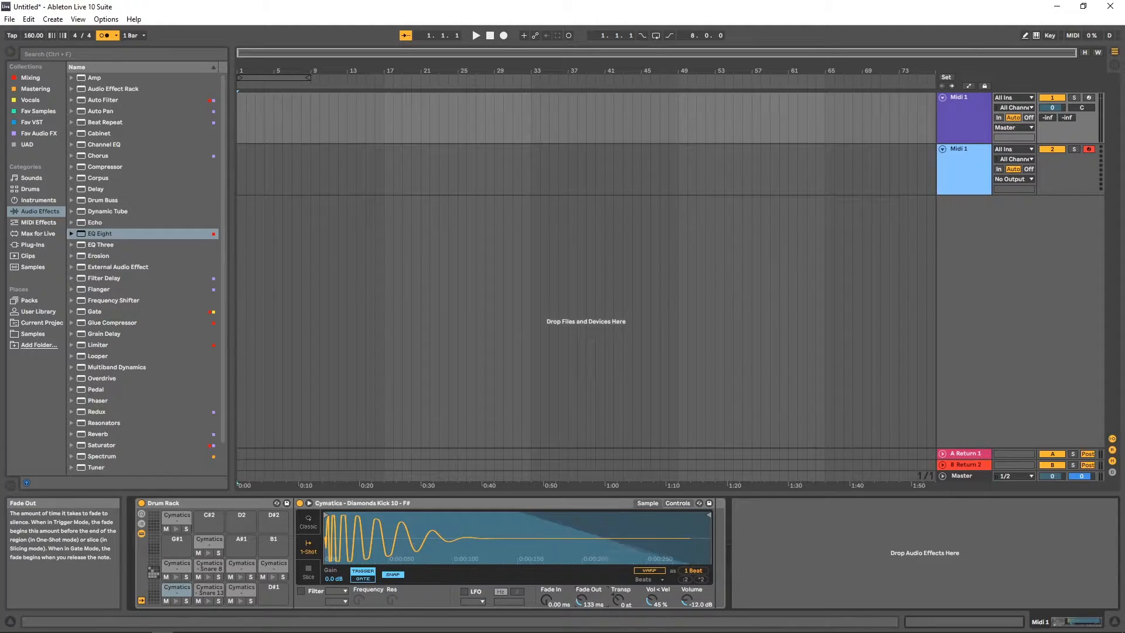
Trim the silent tail of the clap on pad A1 and lengthen its fade-out.
left_click(209, 540)
left_click_drag(710, 514, 476, 531)
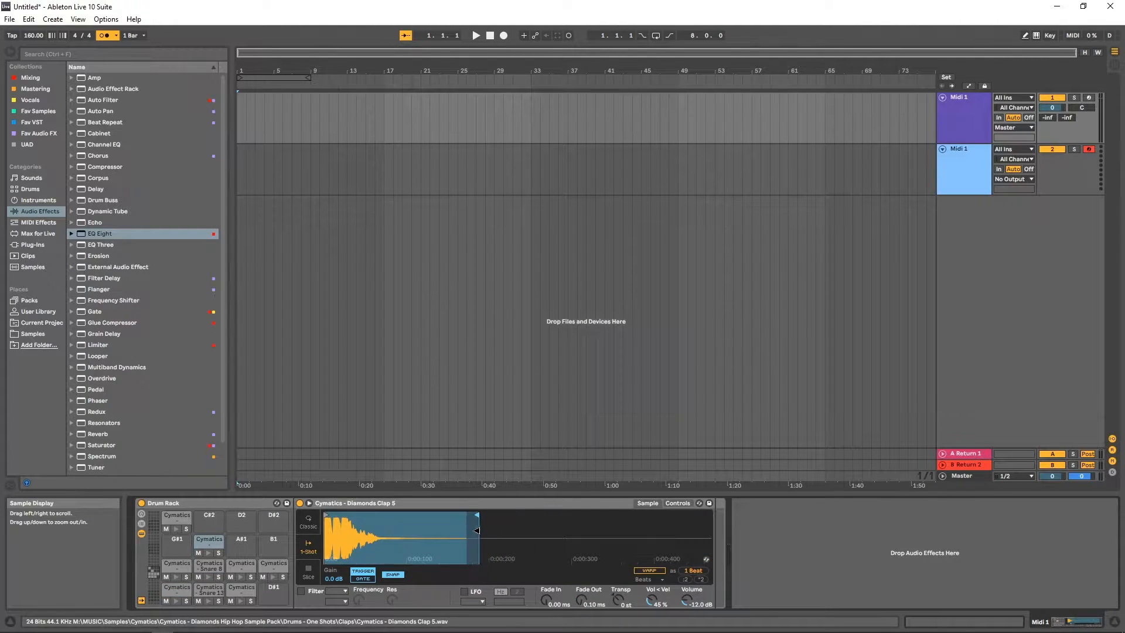
left_click_drag(581, 599, 582, 577)
Shorten the end of the closed hi-hat on pad F#1 and lengthen its fade-out.
left_click(176, 518)
left_click(242, 564)
mouse_move(709, 515)
left_mouse_down()
mouse_move(579, 521)
mouse_move(632, 521)
left_mouse_up()
left_click_drag(581, 599, 581, 583)
Trim the tail of the closed hi-hat on pad D1 and lengthen its fade-out.
left_click(241, 587)
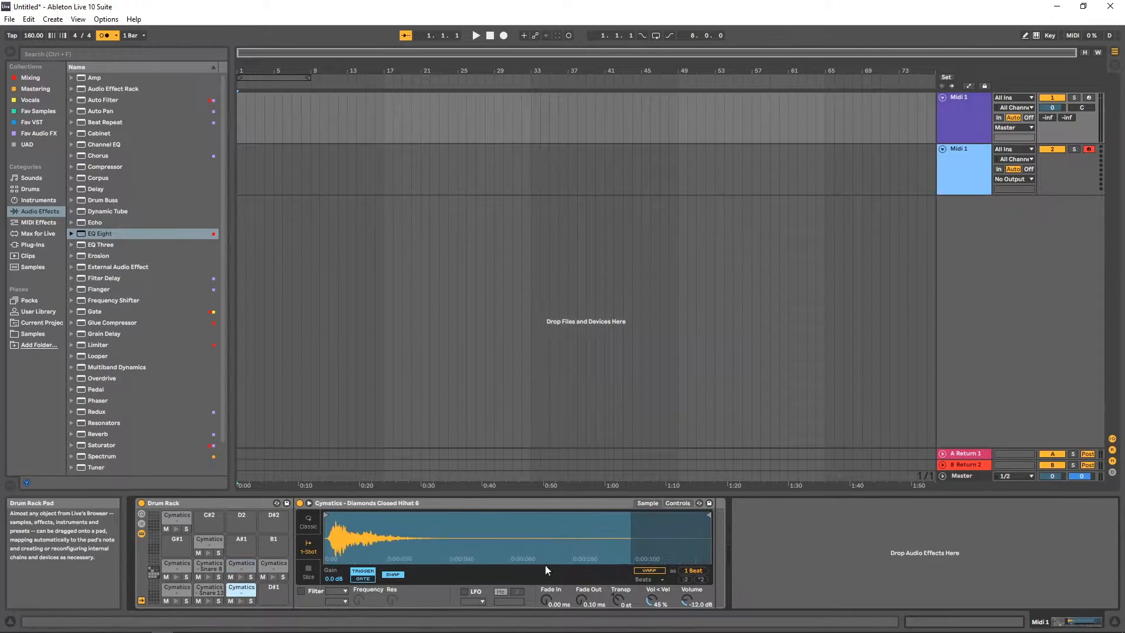
left_click_drag(709, 515, 529, 515)
left_click_drag(581, 600, 581, 588)
Trim the end of the open hi-hat on pad G1 to about 0.5 s and set its fade-out to 104 ms.
left_click(268, 567)
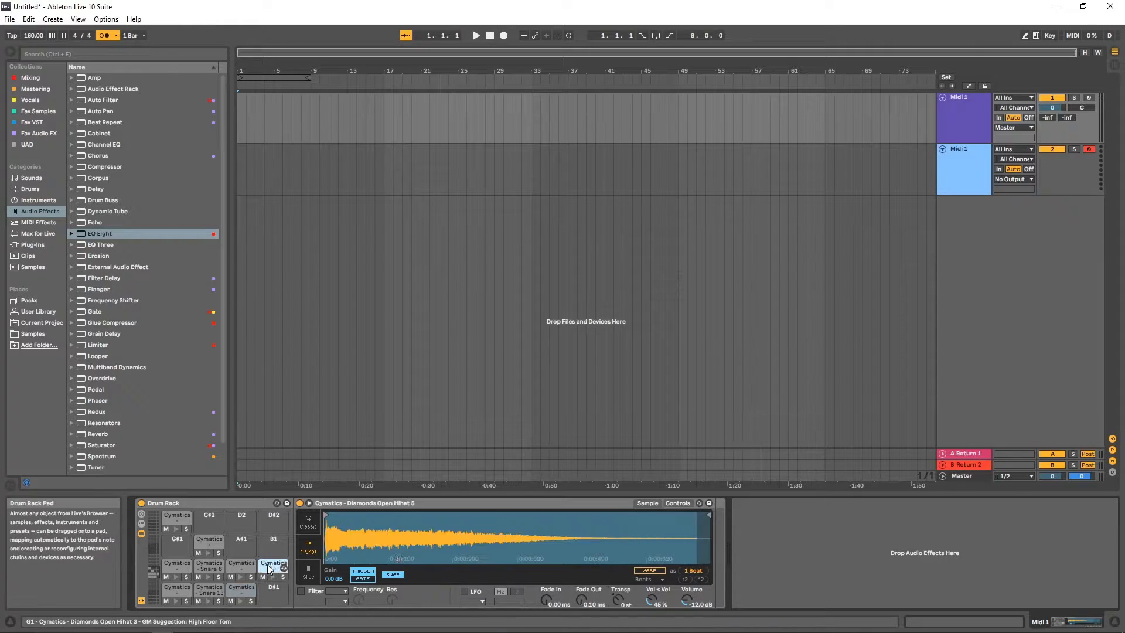
left_click_drag(708, 515, 647, 515)
left_click_drag(581, 600, 581, 586)
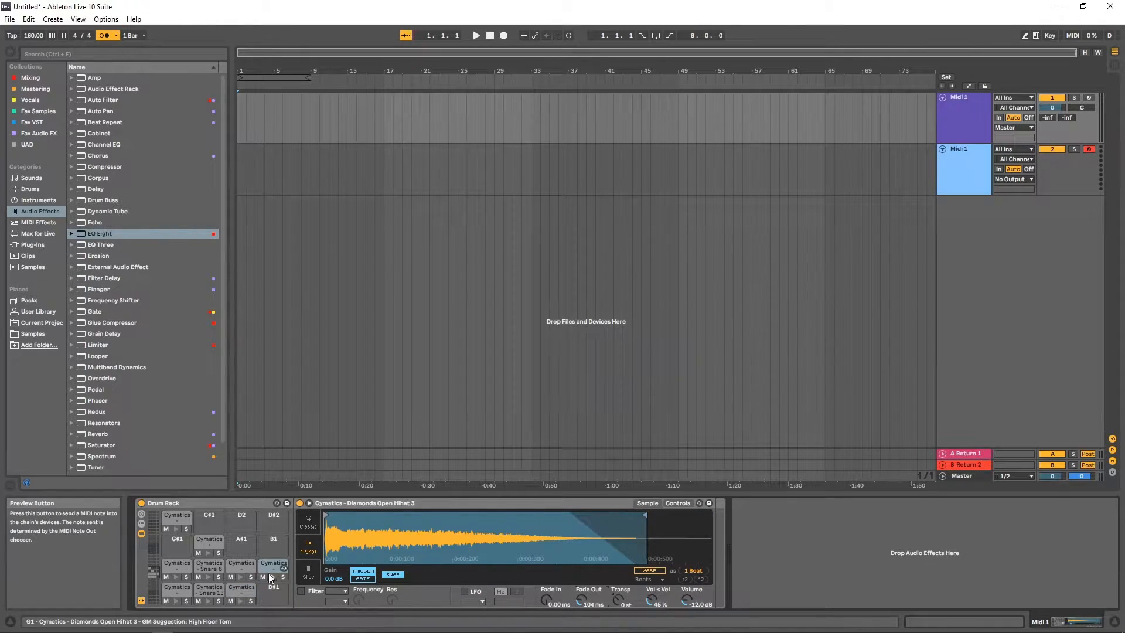
Create a four-bar MIDI clip at the start of the first MIDI track and bring its drum lanes into view.
left_click(168, 593)
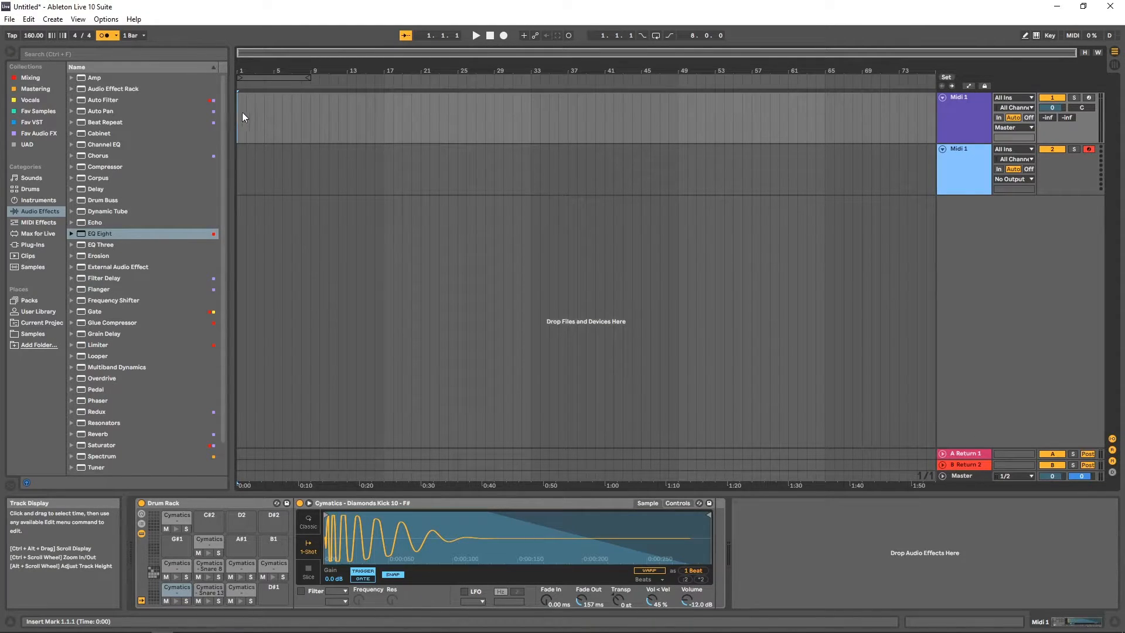
left_click_drag(241, 112, 272, 116)
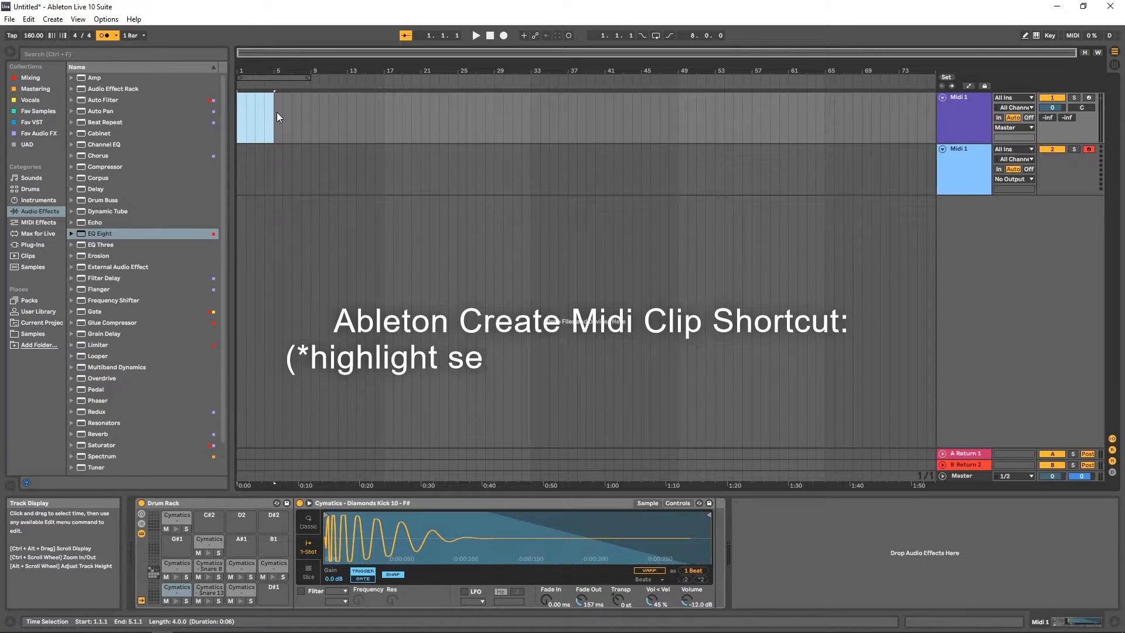
key("ctrl+shift+m")
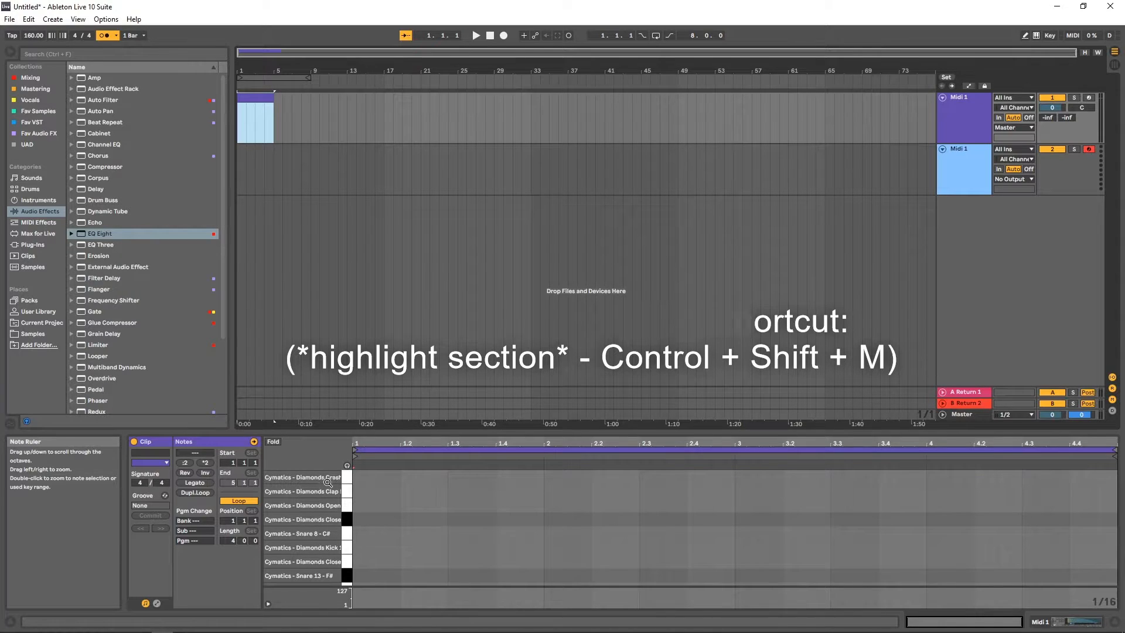
left_click_drag(333, 577, 333, 566)
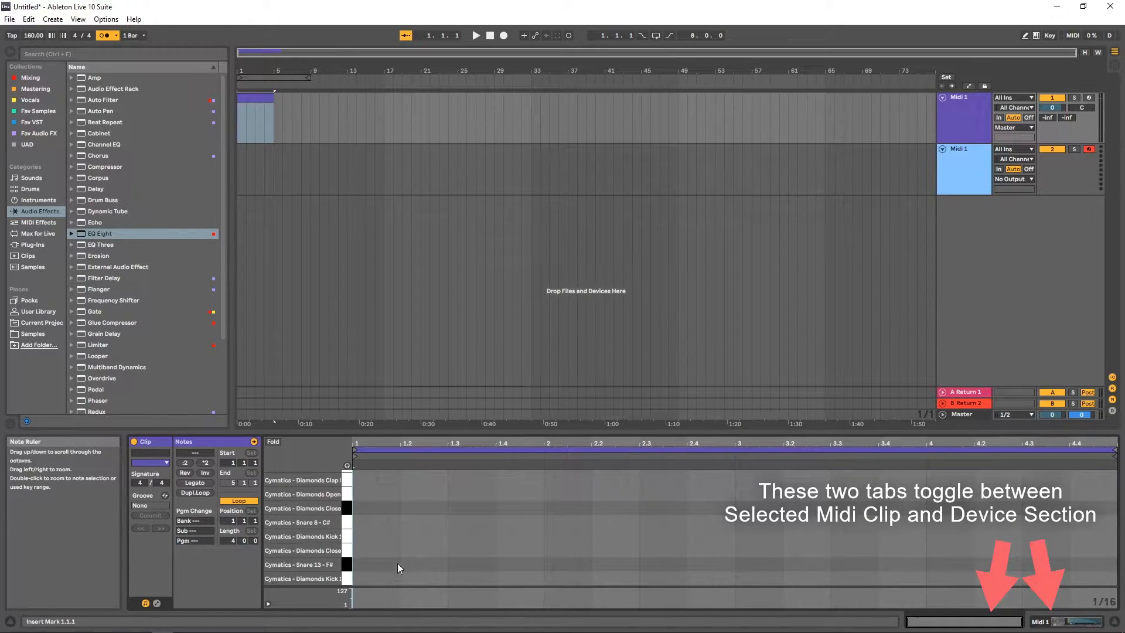
Preview the Snare 13 pad in the Drum Rack, and return to the clip's note editor.
left_click(1050, 621)
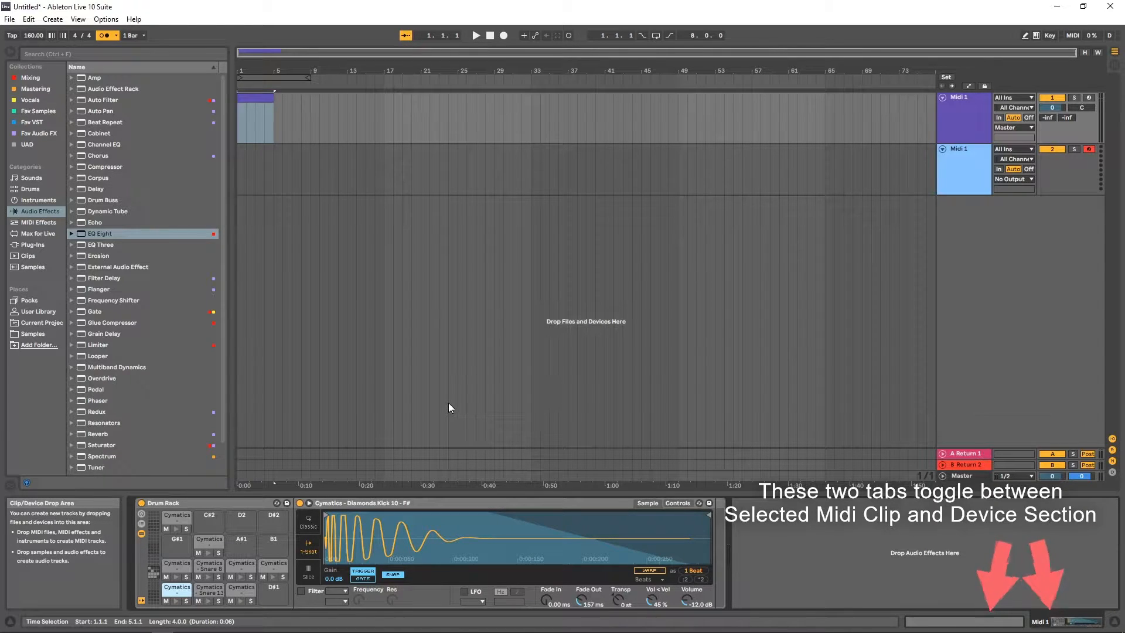
left_click(207, 599)
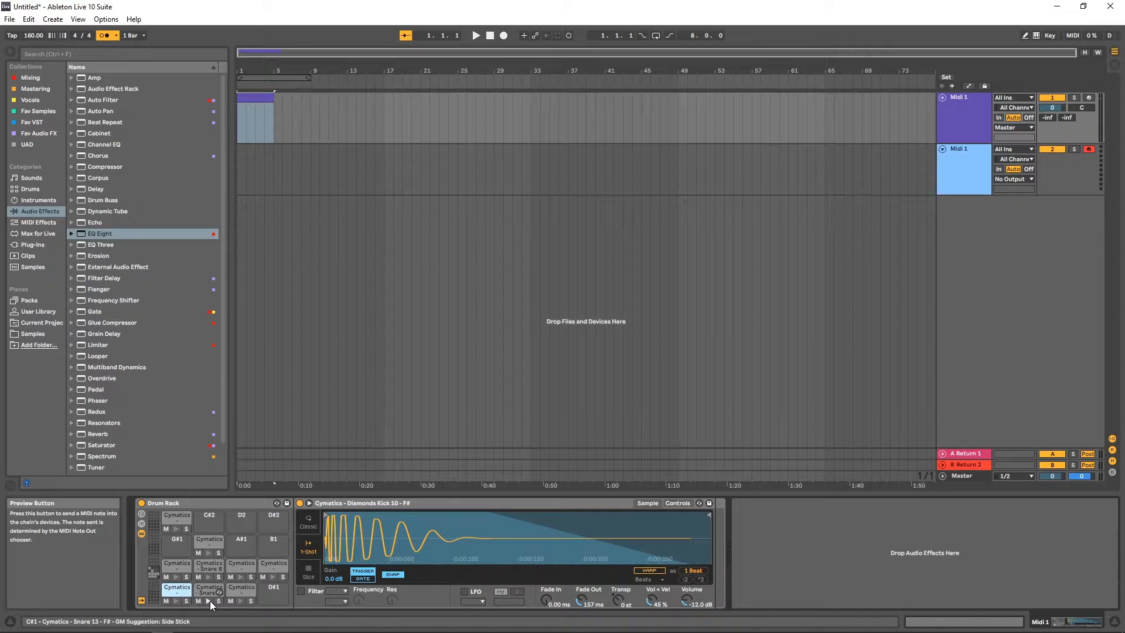
key("shift+Tab")
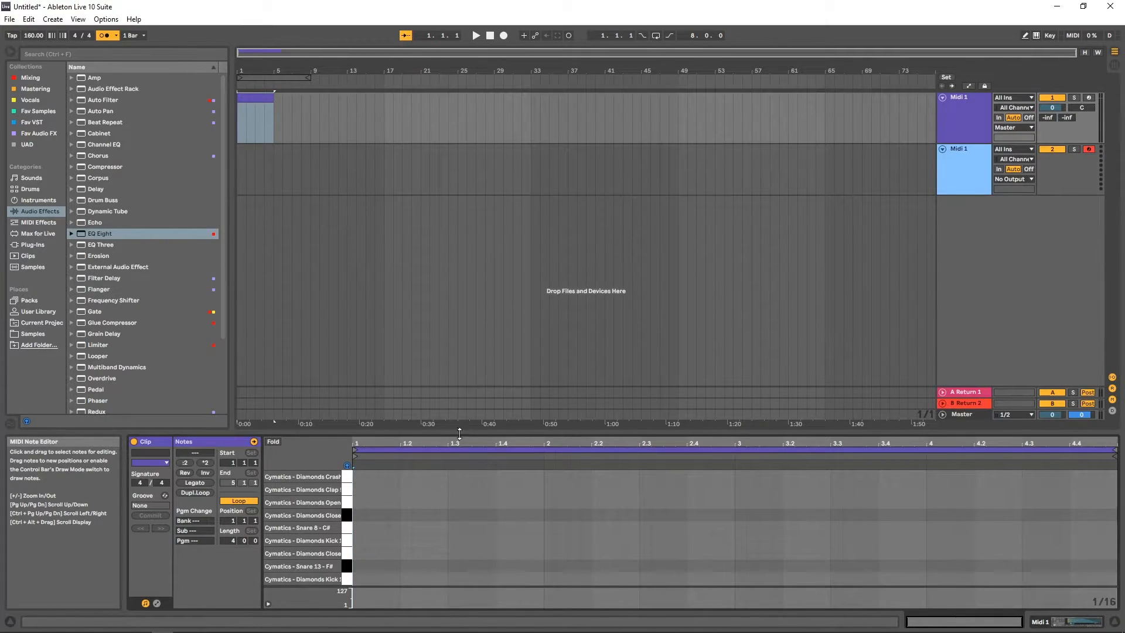
Place Snare 13 hits at 1.3, 2.3, 3.3 and 4.3, and play them back.
left_click(346, 567)
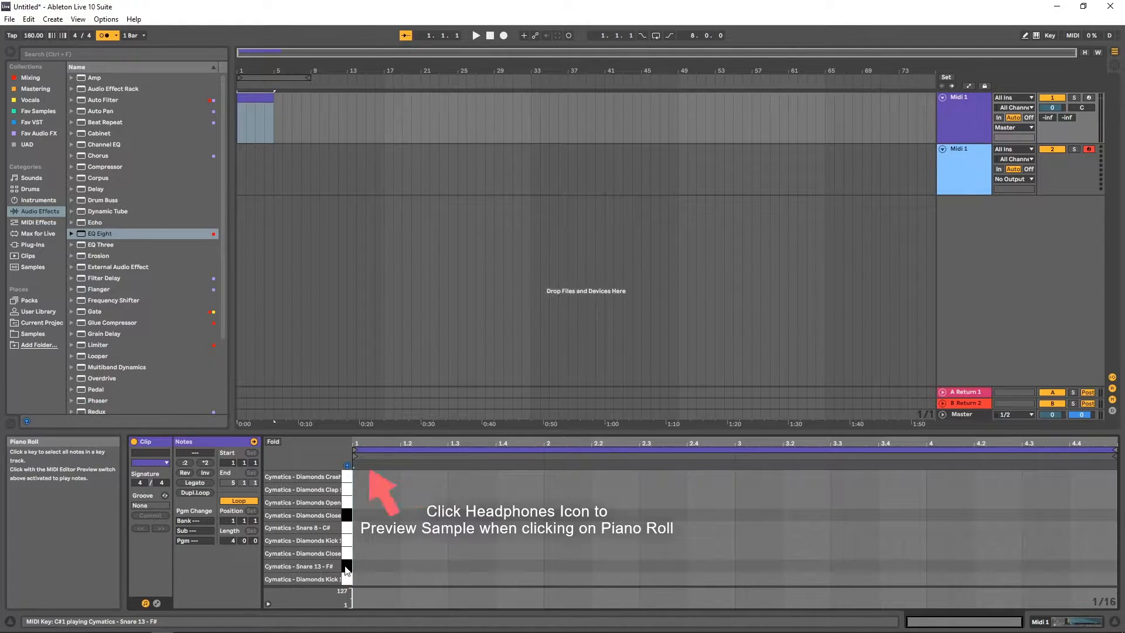
double_click(451, 564)
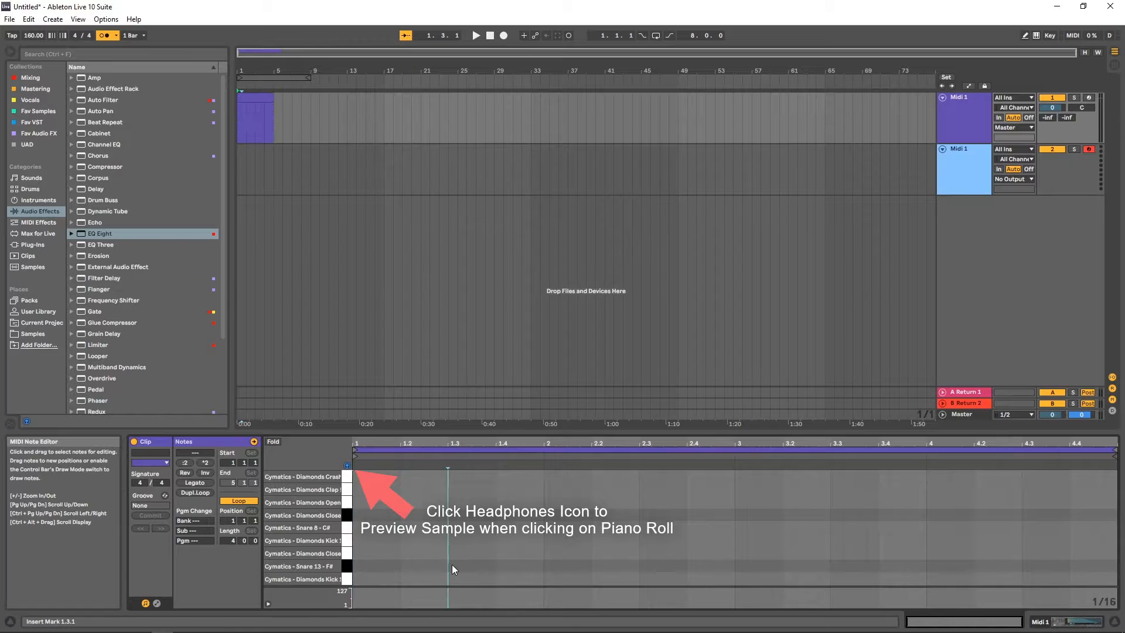
double_click(645, 565)
double_click(837, 565)
double_click(1027, 565)
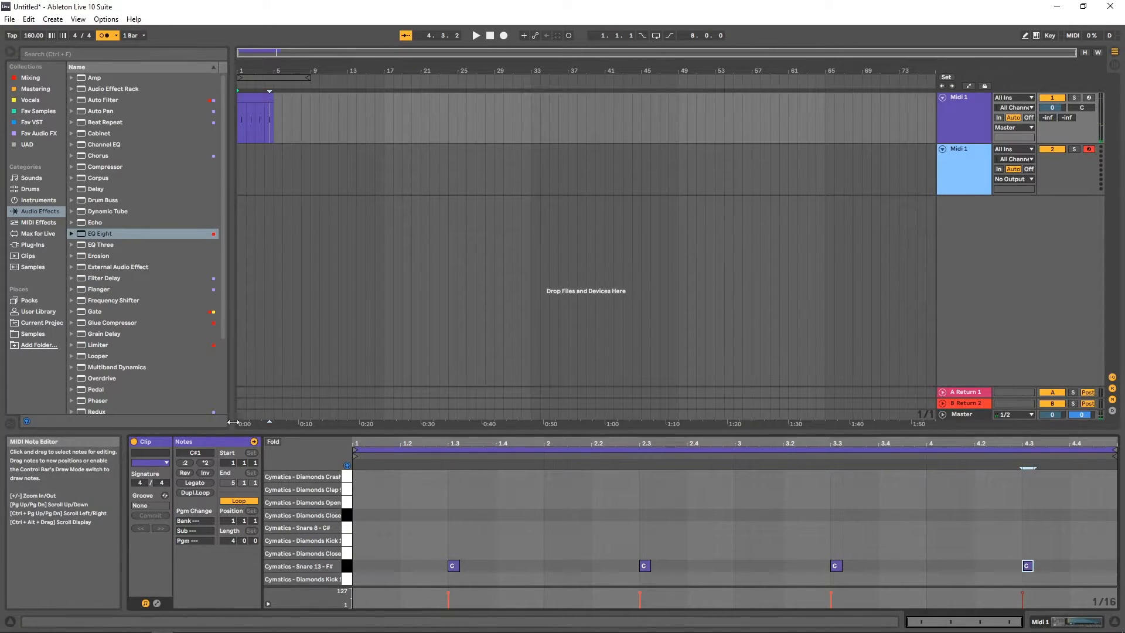
key("space")
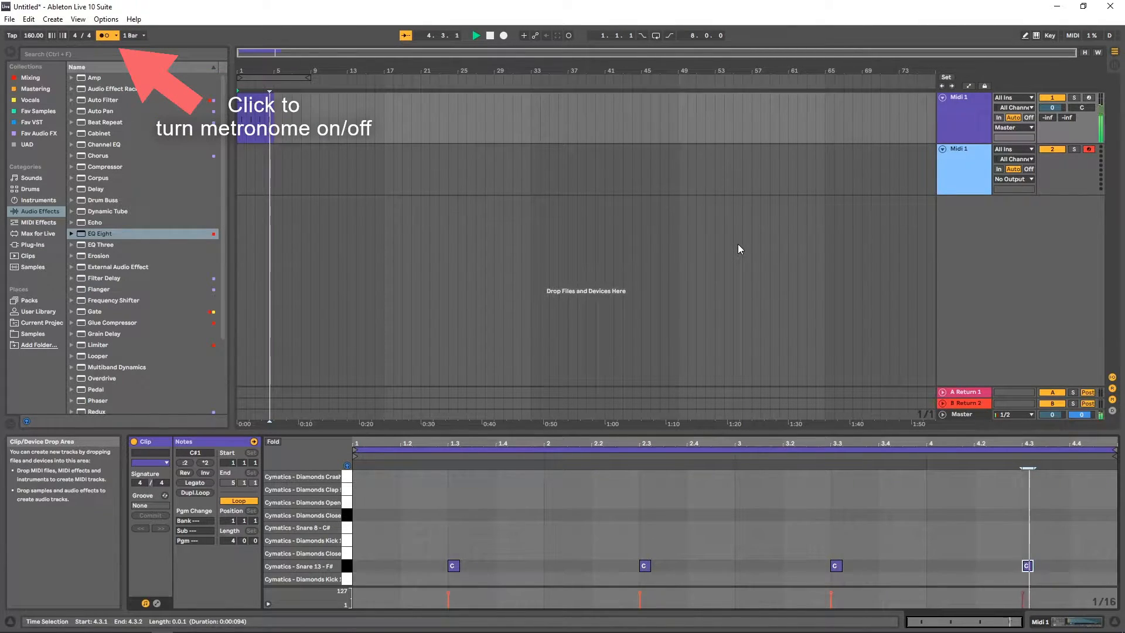
key("space")
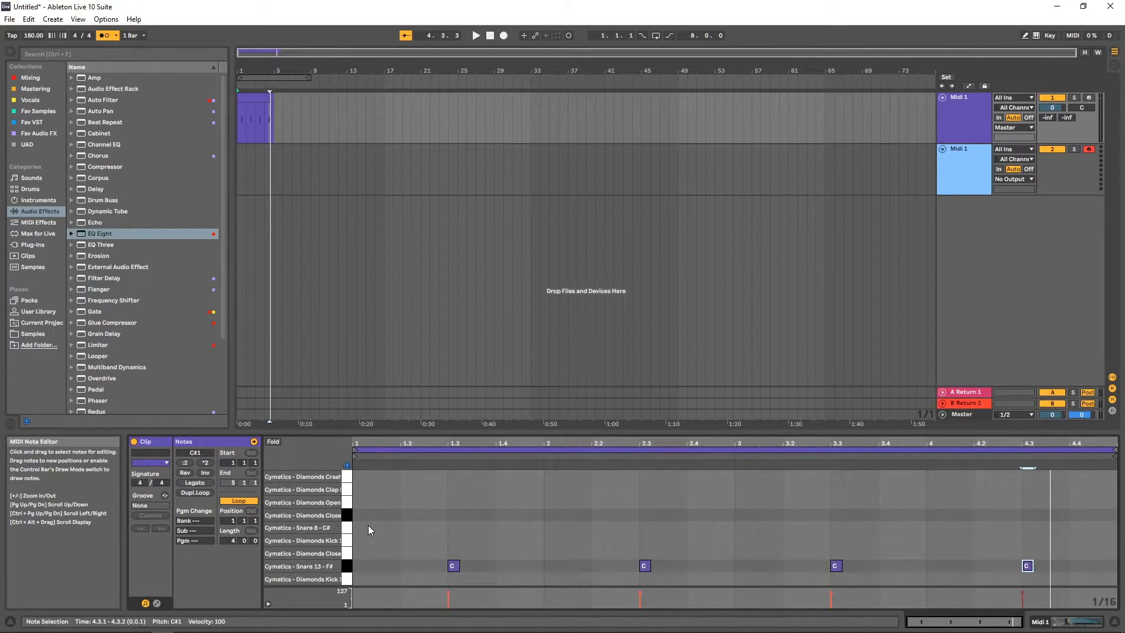
Layer both kick samples at the very start of the clip and play back the pattern.
left_click(349, 579)
left_click(346, 543)
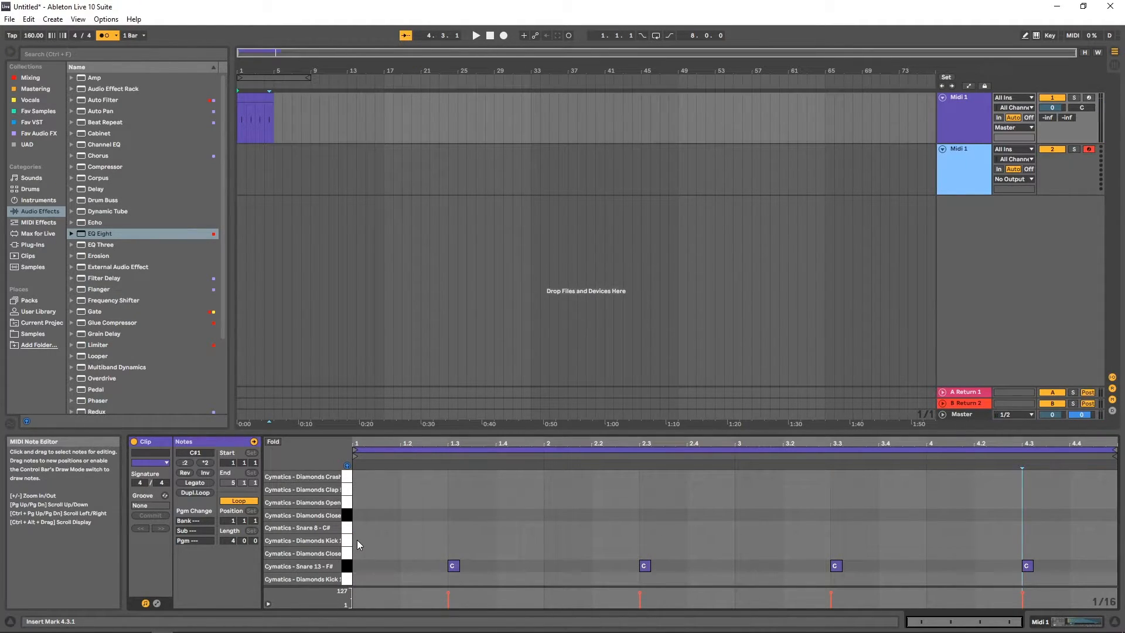
double_click(357, 540)
double_click(355, 579)
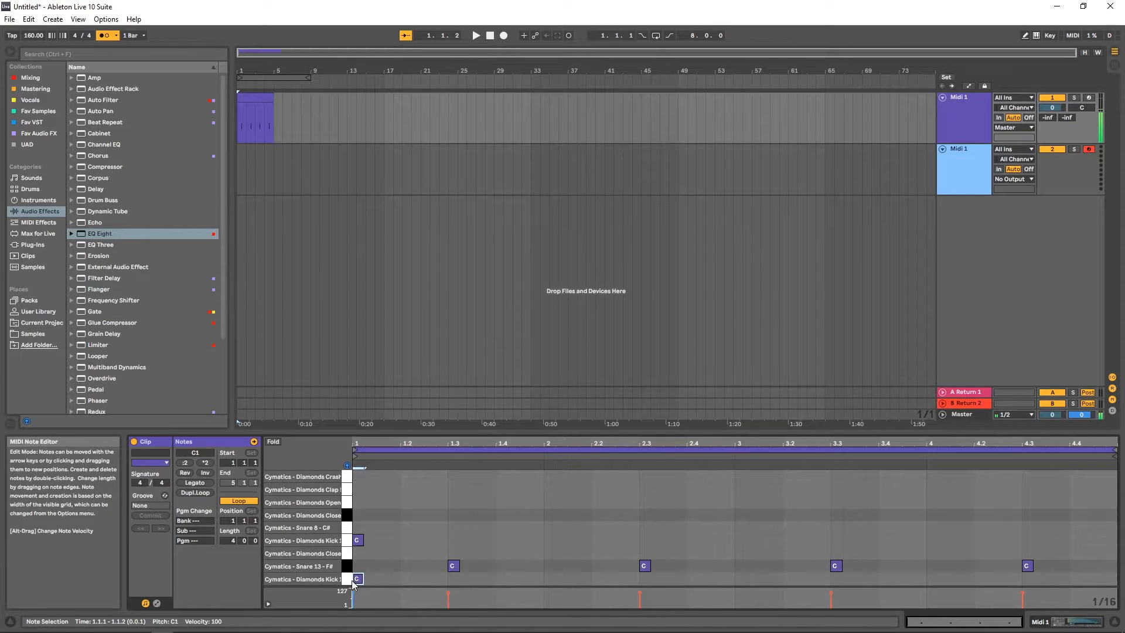
key("space")
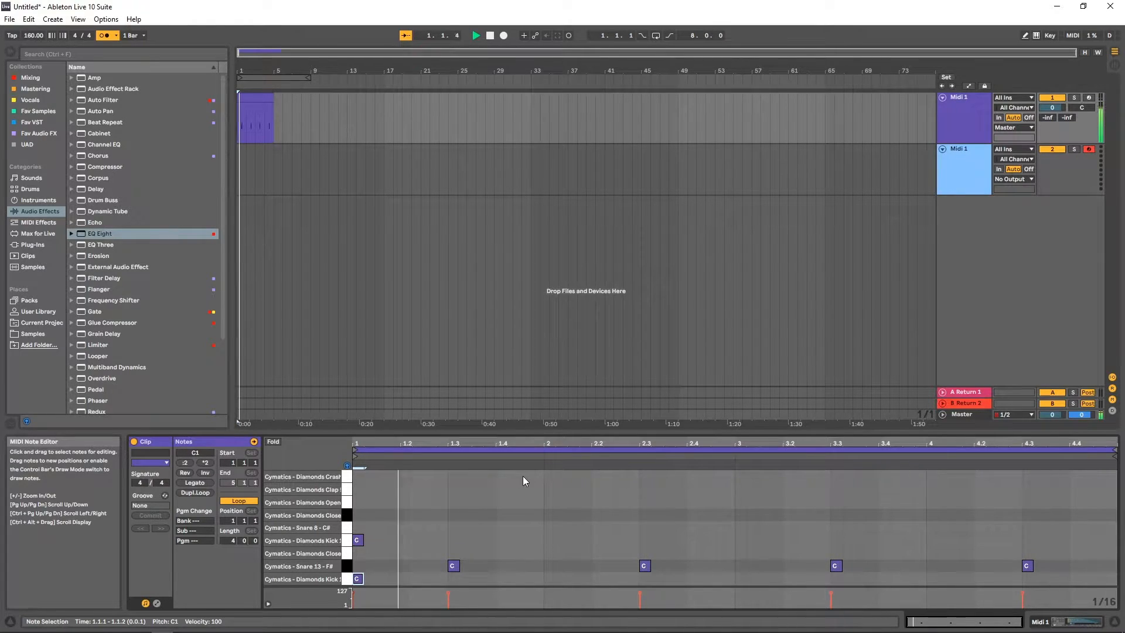
key("space")
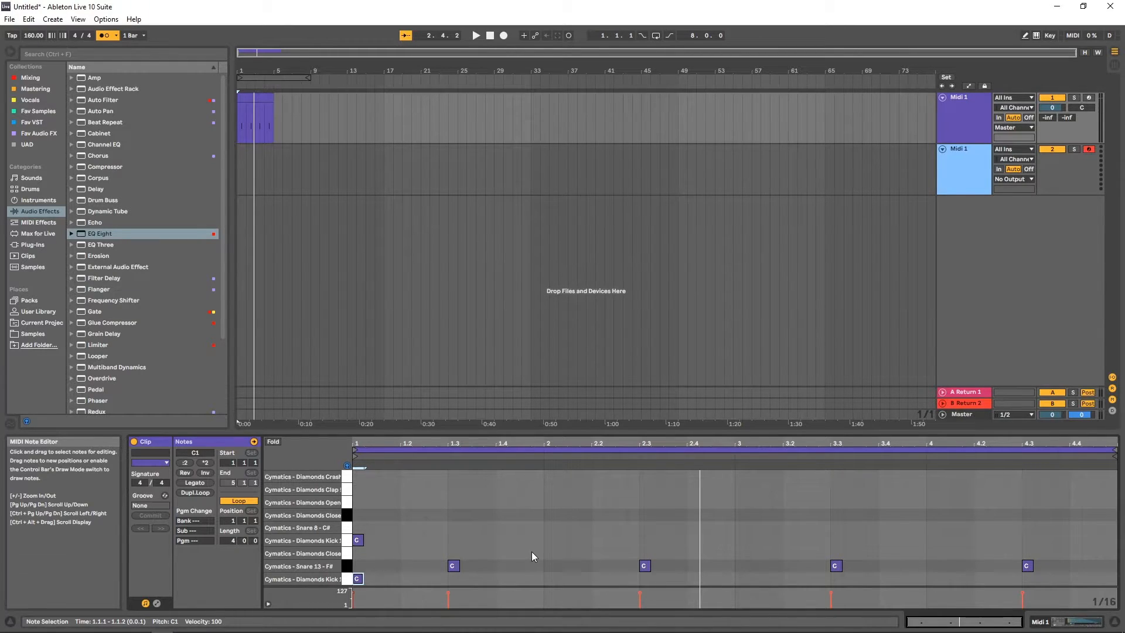
Add layered hits of both kicks at 1.4.2, 2.1, 2.4, 3.2, 3.2.3, 4.1, 4.1.4 and 4.2.3, and play the beat.
double_click(513, 539)
double_click(512, 578)
double_click(548, 540)
double_click(549, 579)
double_click(692, 540)
double_click(692, 579)
double_click(788, 539)
double_click(788, 578)
double_click(812, 539)
double_click(811, 578)
double_click(932, 540)
double_click(931, 578)
double_click(968, 539)
double_click(968, 578)
double_click(1003, 540)
double_click(1004, 578)
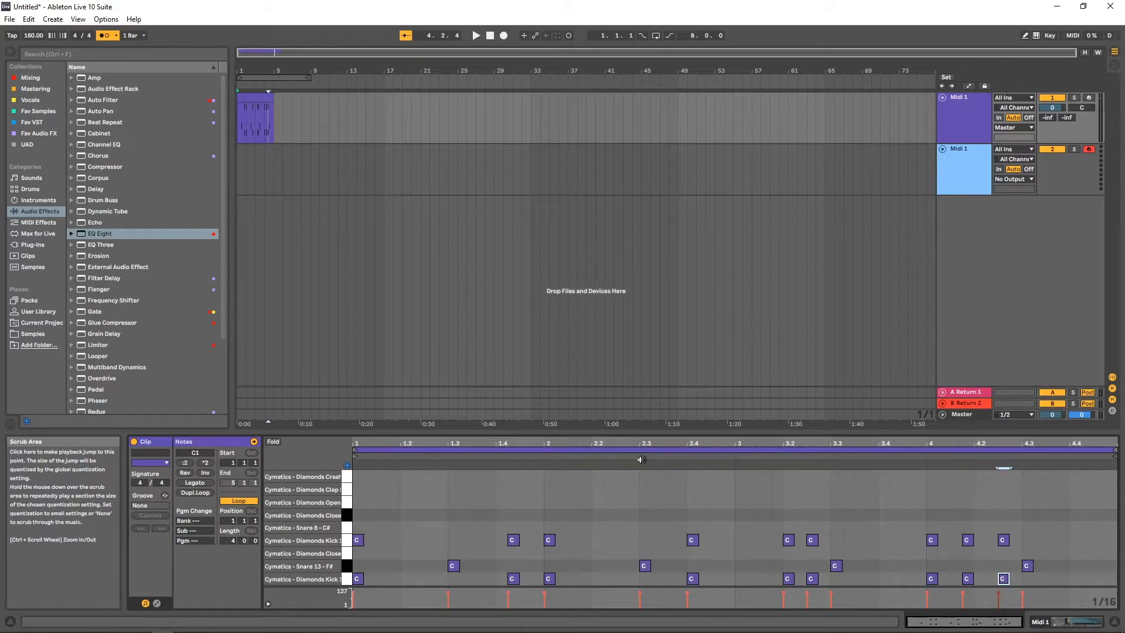
key("space")
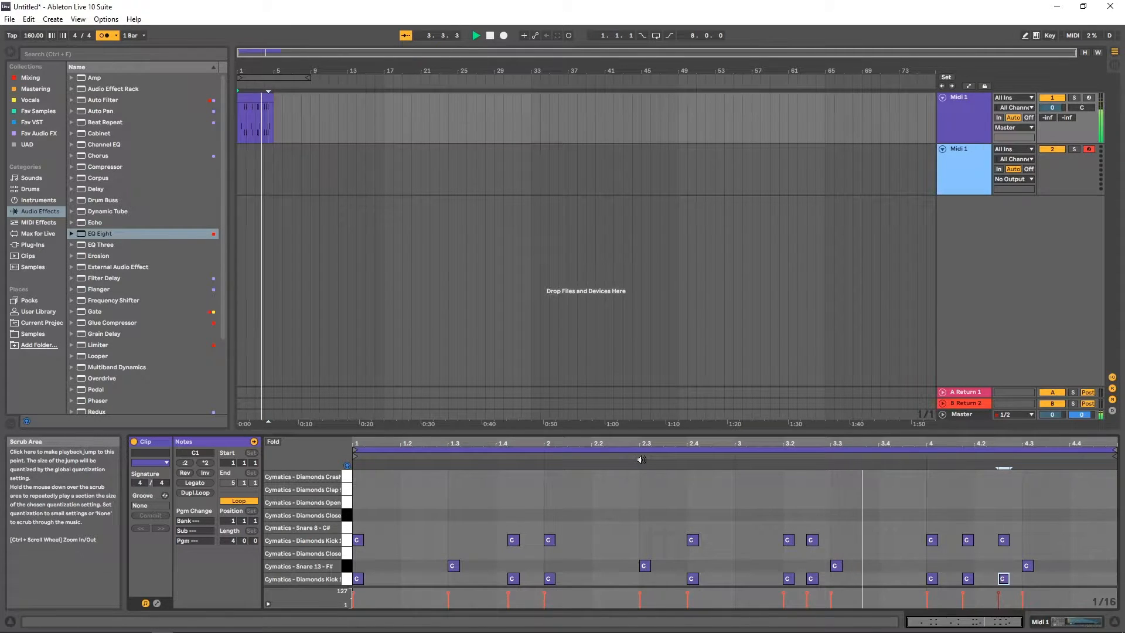
key("space")
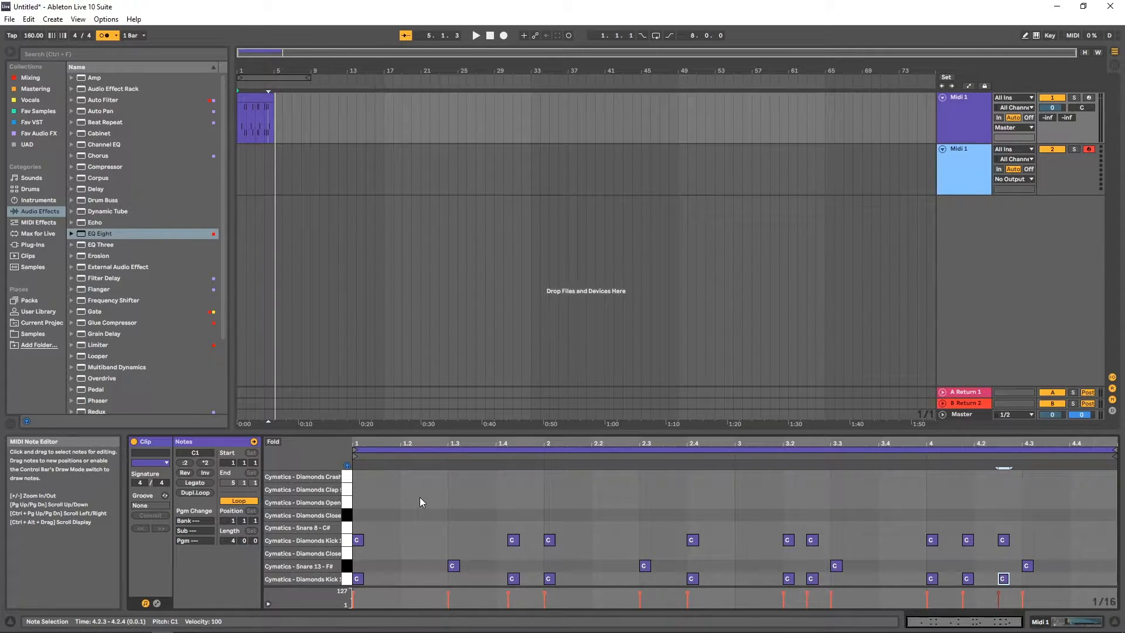
Add a crash at the start of the clip and claps at 2.3, 4.3 and 4.4.
left_click(347, 481)
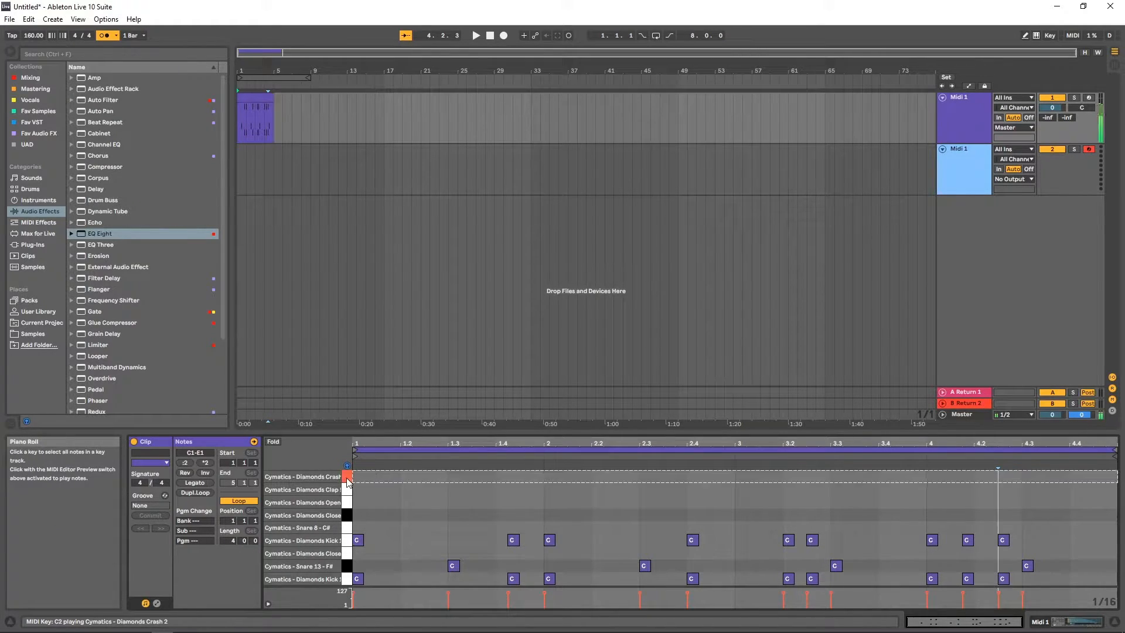
double_click(358, 478)
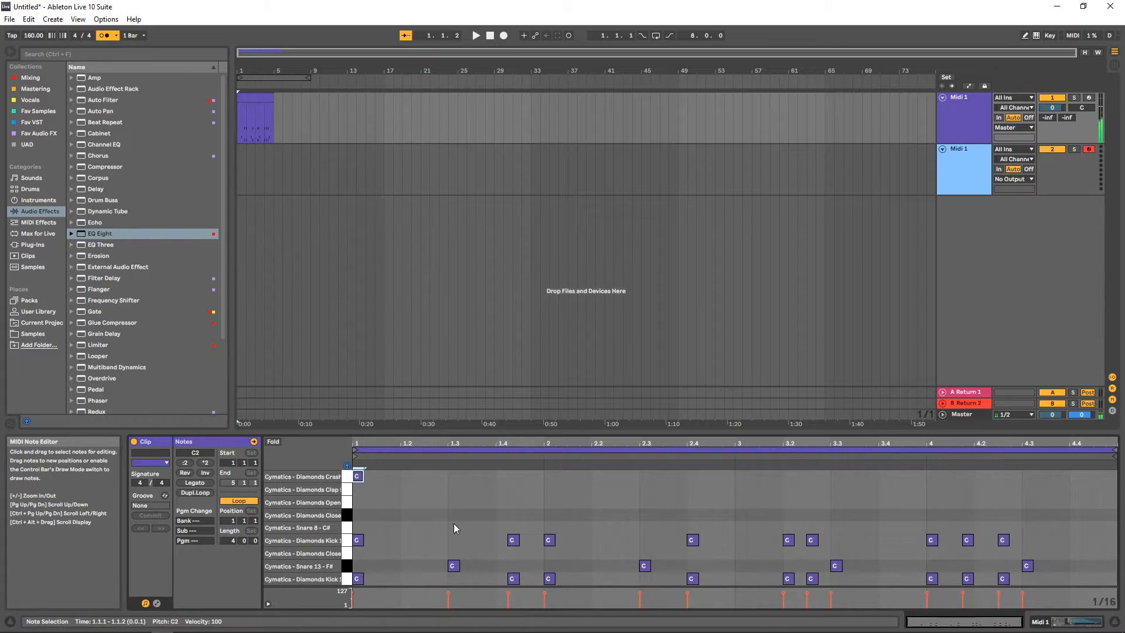
left_click(347, 495)
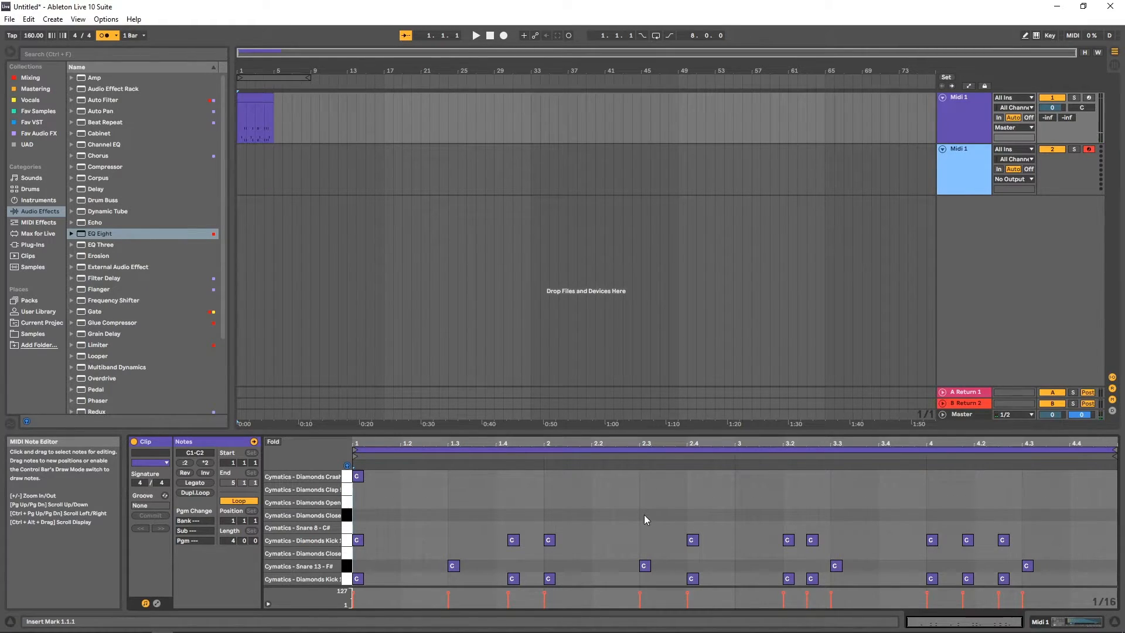
double_click(645, 490)
double_click(1027, 502)
left_click_drag(1026, 502, 1027, 489)
double_click(1075, 489)
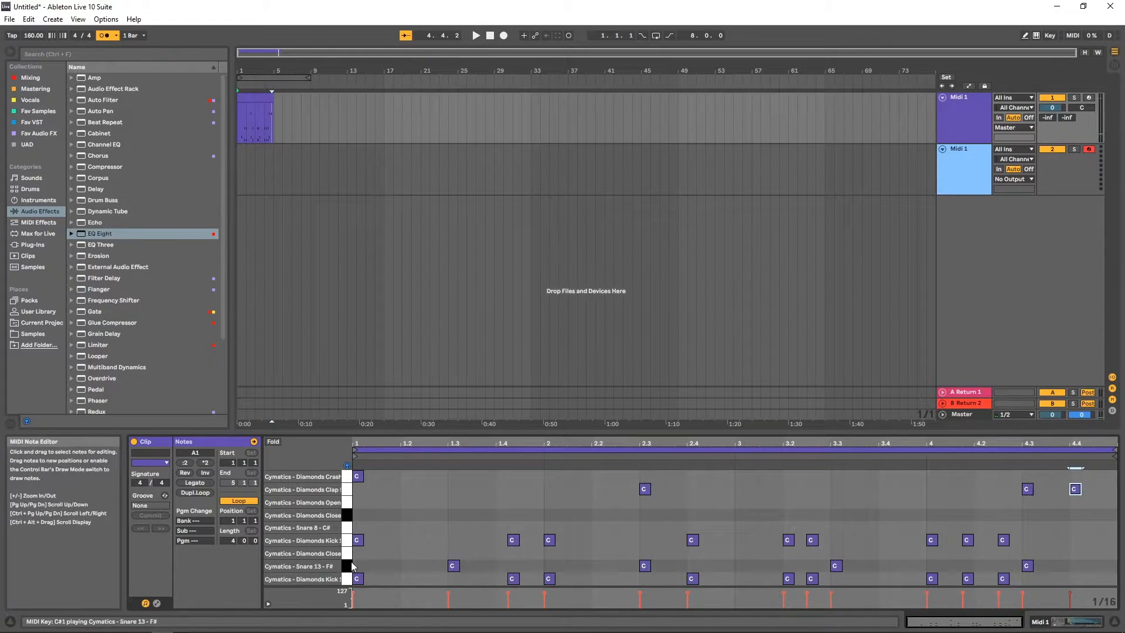
Add Snare 8 hits at 1.3.3, 1.3.4, 2.3, 2.3.4 and 3.3, plus four sixteenths from 3.4.1 to 3.4.4, and play the beat.
left_click(345, 532)
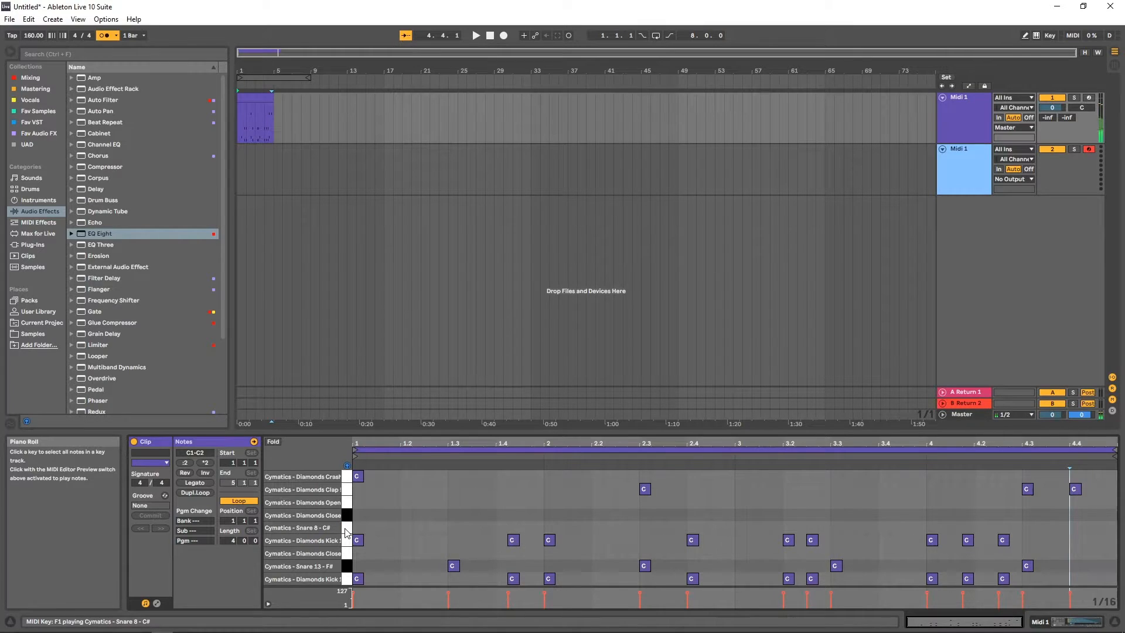
double_click(475, 527)
double_click(489, 527)
double_click(644, 527)
double_click(679, 526)
double_click(834, 528)
double_click(882, 527)
double_click(895, 527)
double_click(907, 527)
double_click(919, 527)
key("space")
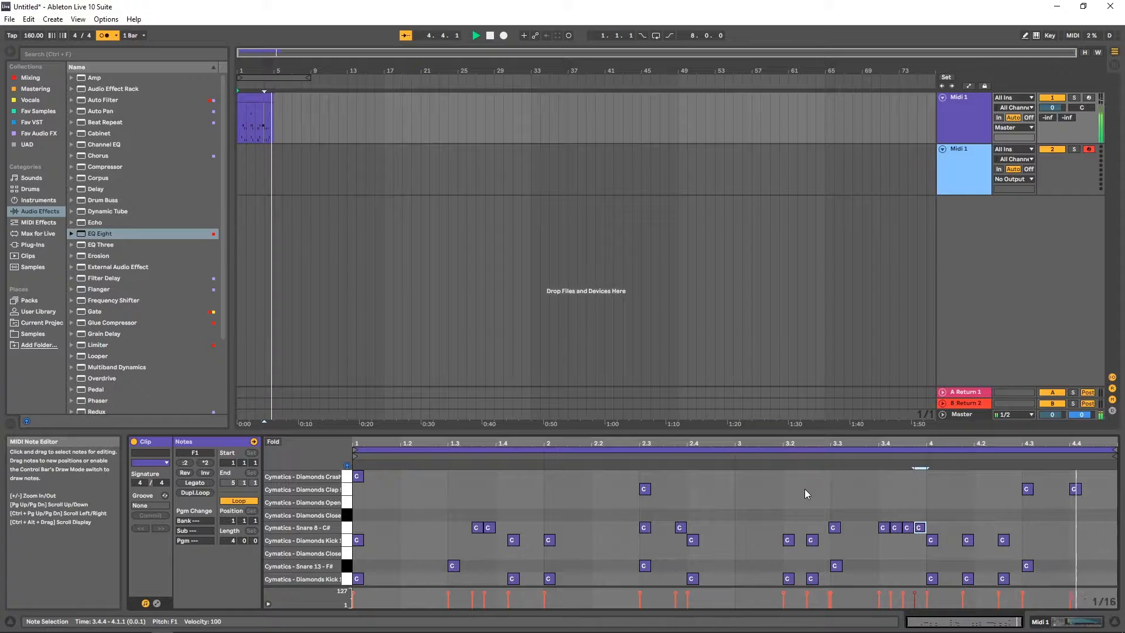
key("space")
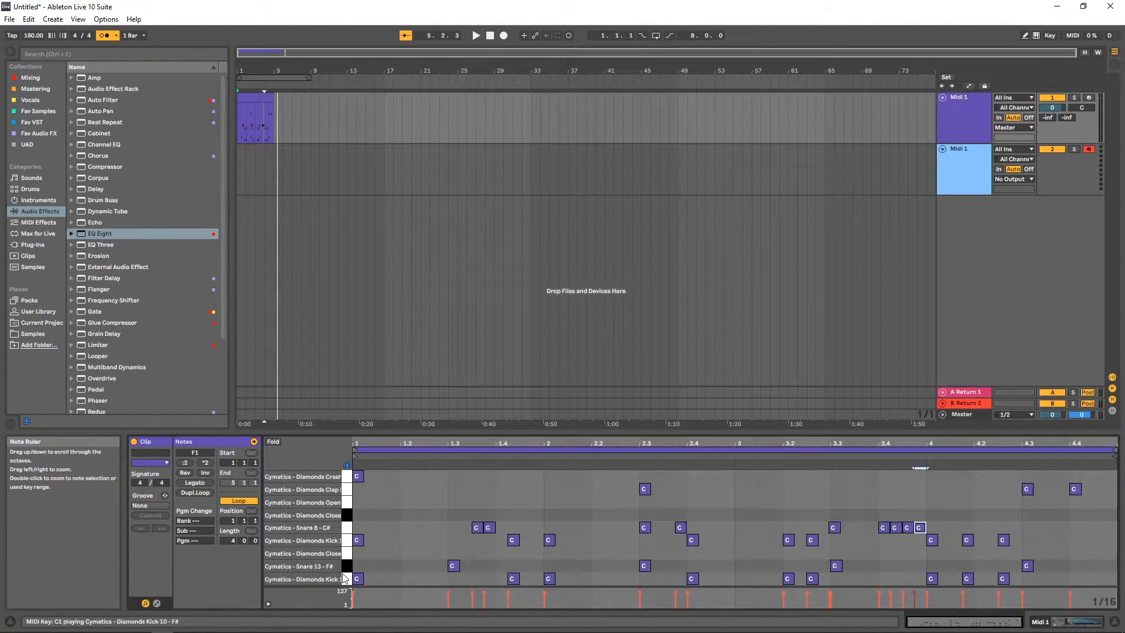
key("space")
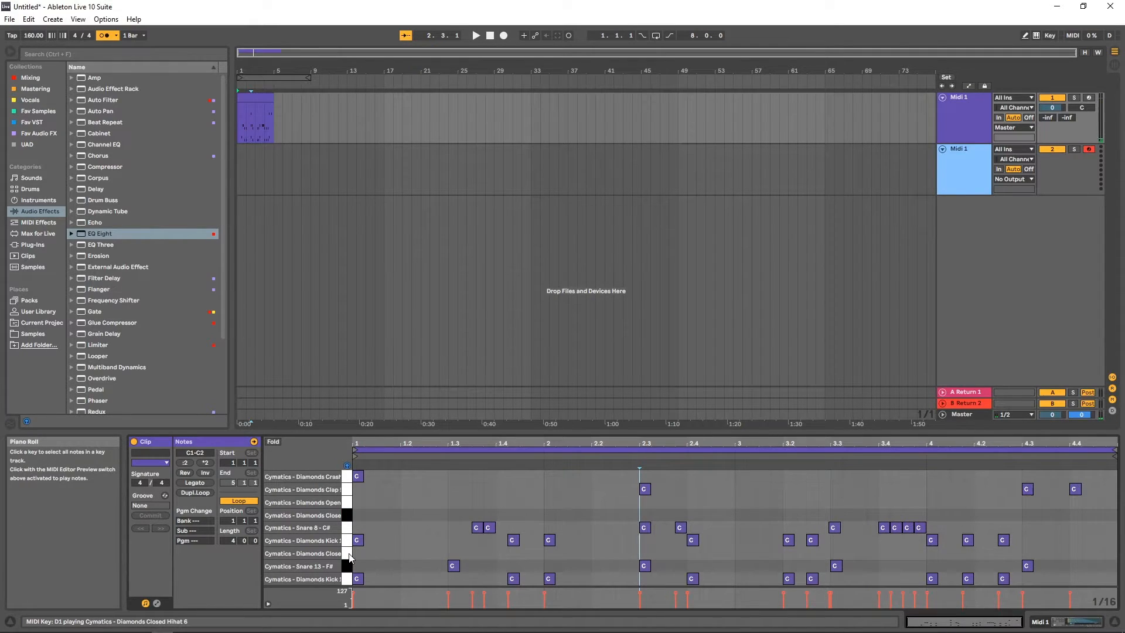
Set the grid to 1/8 and fill bar 1 with eighth notes on the D1 closed hi-hat.
right_click(368, 551)
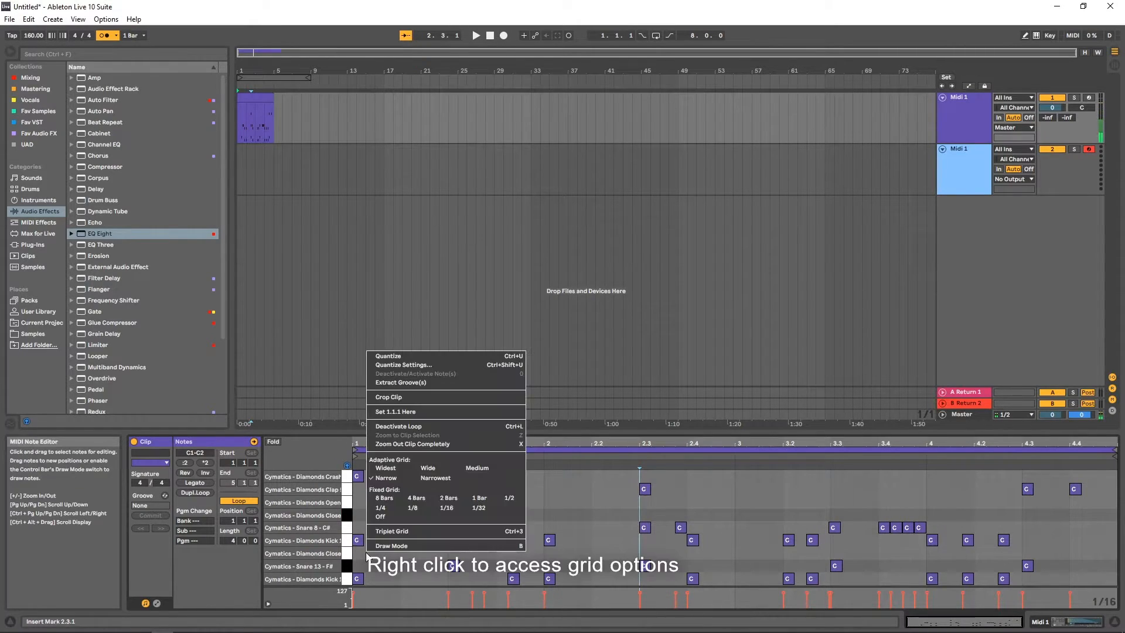
left_click(413, 512)
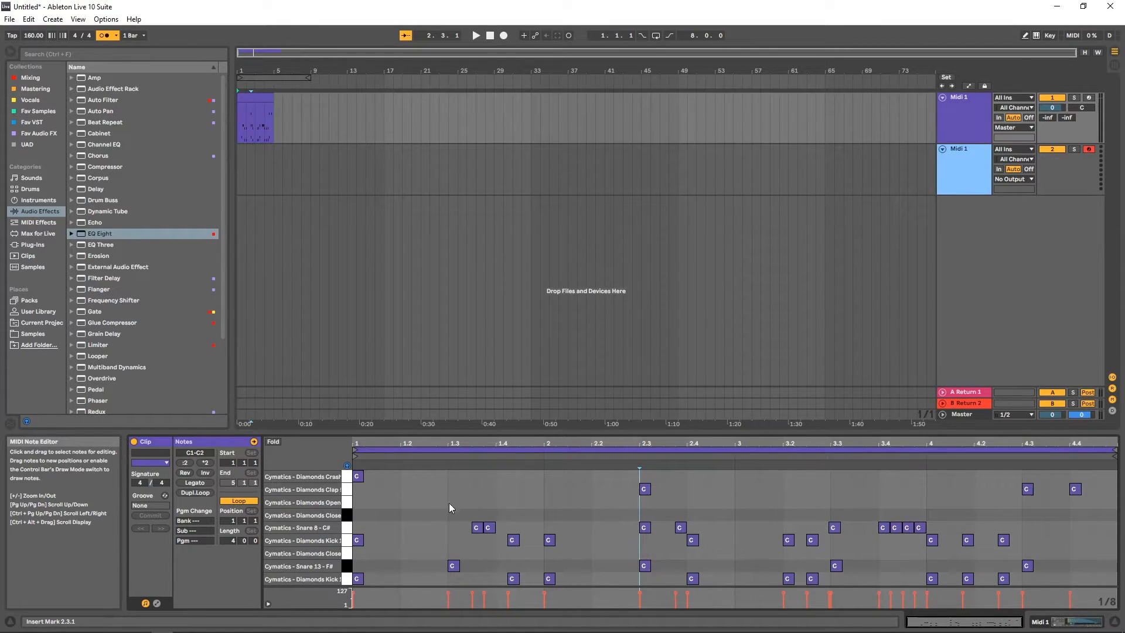
left_click(352, 553)
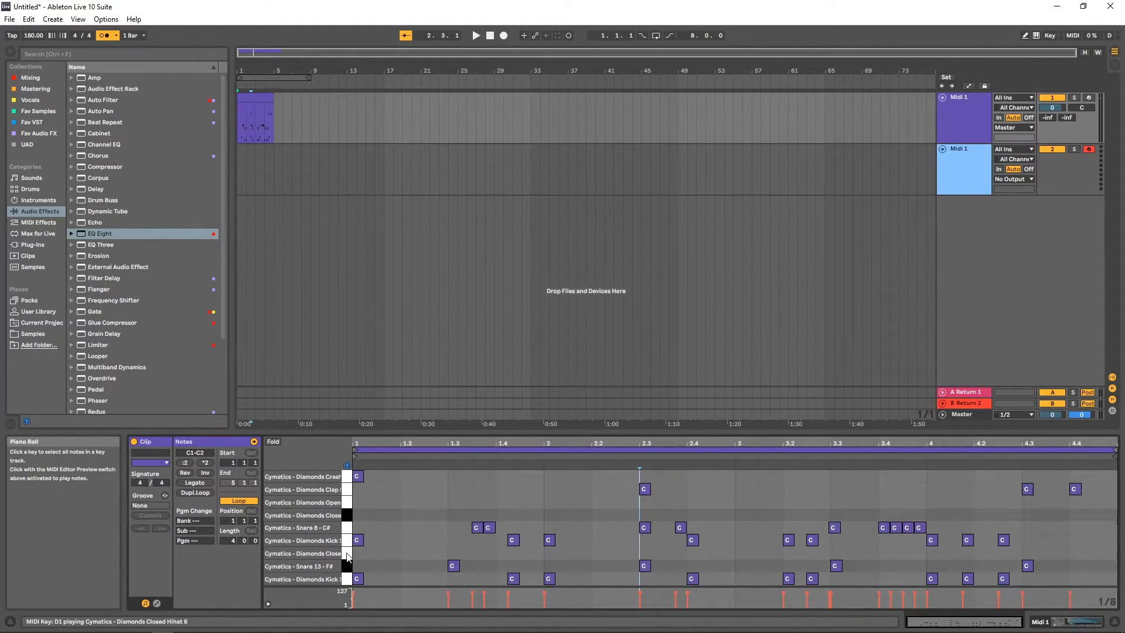
double_click(357, 553)
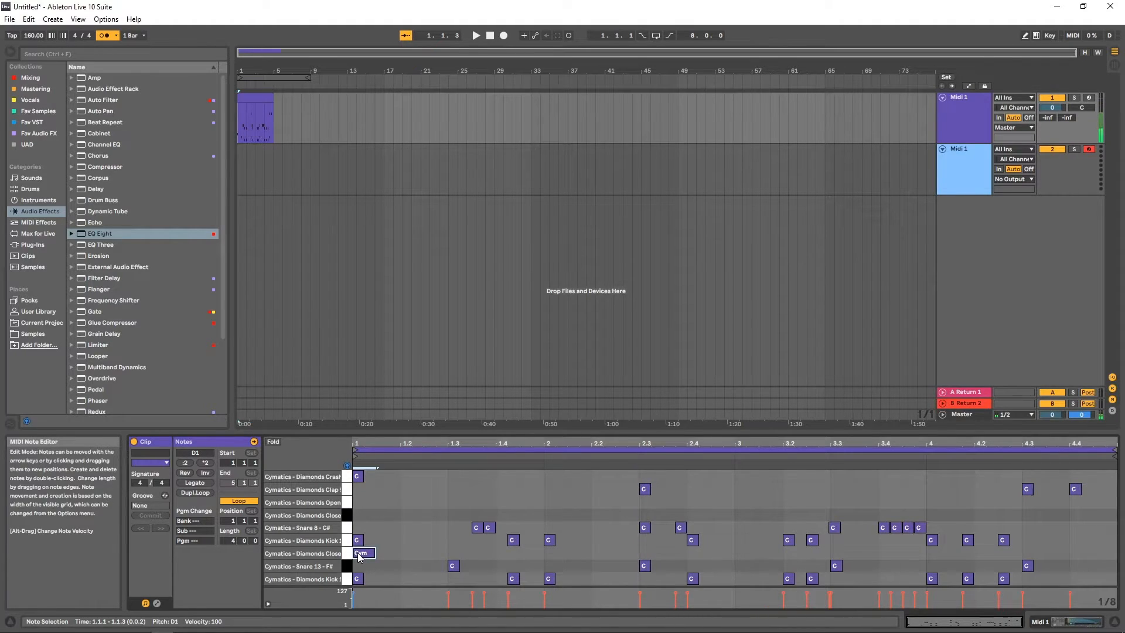
key("ctrl+d")
key("ctrl+d")
key("ctrl+d")
key("ctrl+d")
key("ctrl+d")
key("ctrl+d")
key("ctrl+d")
Move the hi-hat note at 1.4.3 to the F#1 closed hi-hat and add a D1 closed hi-hat note at 2.1.
key("Up")
key("Up")
key("Up")
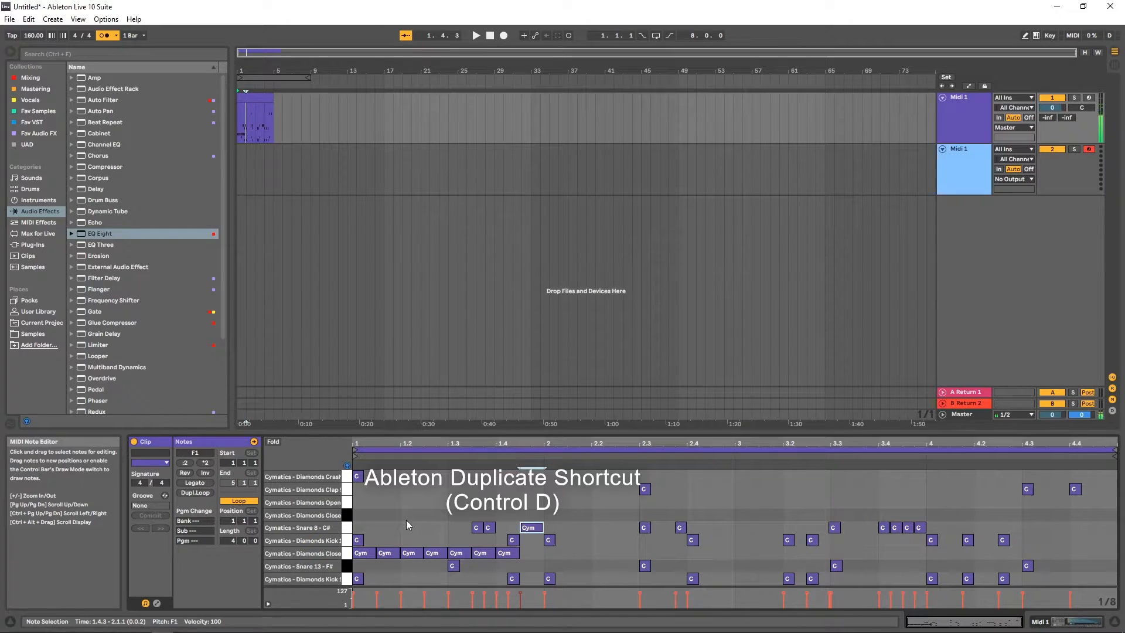
key("ctrl+d")
key("Down")
key("Down")
key("Down")
key("Down")
key("Up")
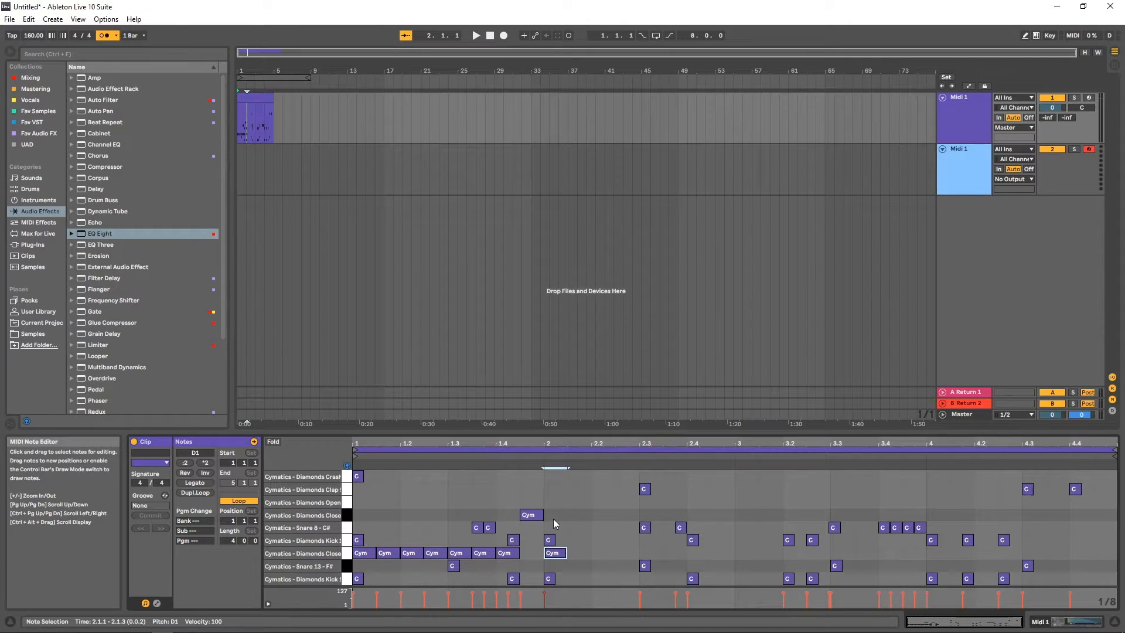
Set the grid to 1/16, shorten the closed hi-hat at 2.1 to a sixteenth, and repeat it through 2.2.4.
right_click(589, 513)
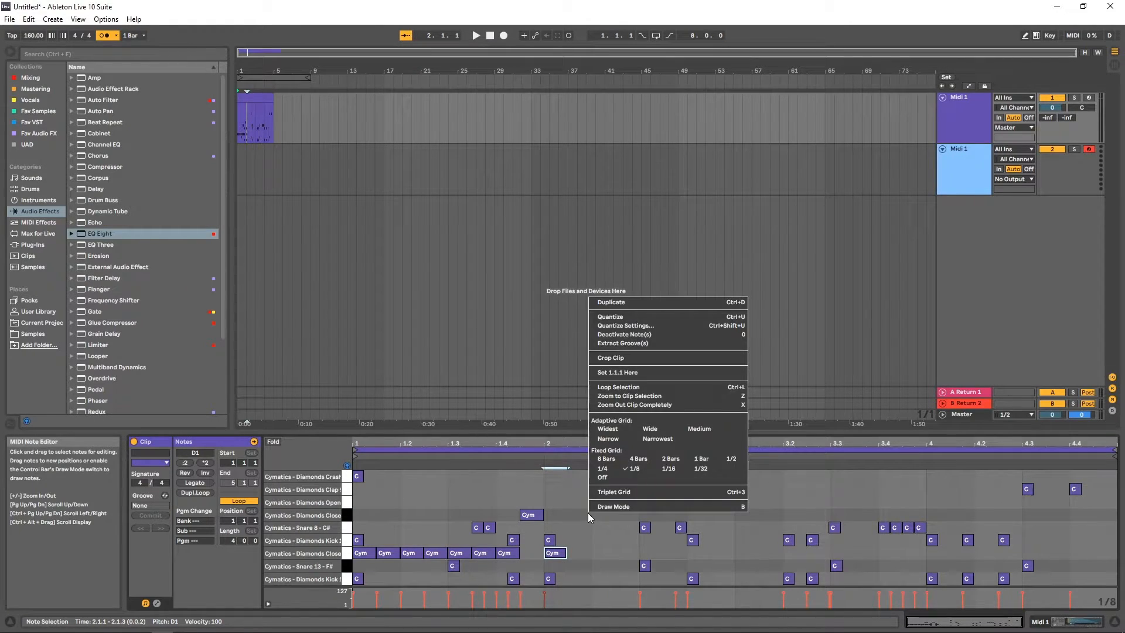
left_click(666, 471)
left_click_drag(566, 553, 554, 553)
key("ctrl+d")
key("ctrl+d")
key("ctrl+d")
key("ctrl+d")
key("ctrl+d")
key("ctrl+d")
key("ctrl+d")
Set the grid to 1/8 and continue the D1 closed hi-hat in eighth notes from 2.3 through 4.2.3.
right_click(651, 550)
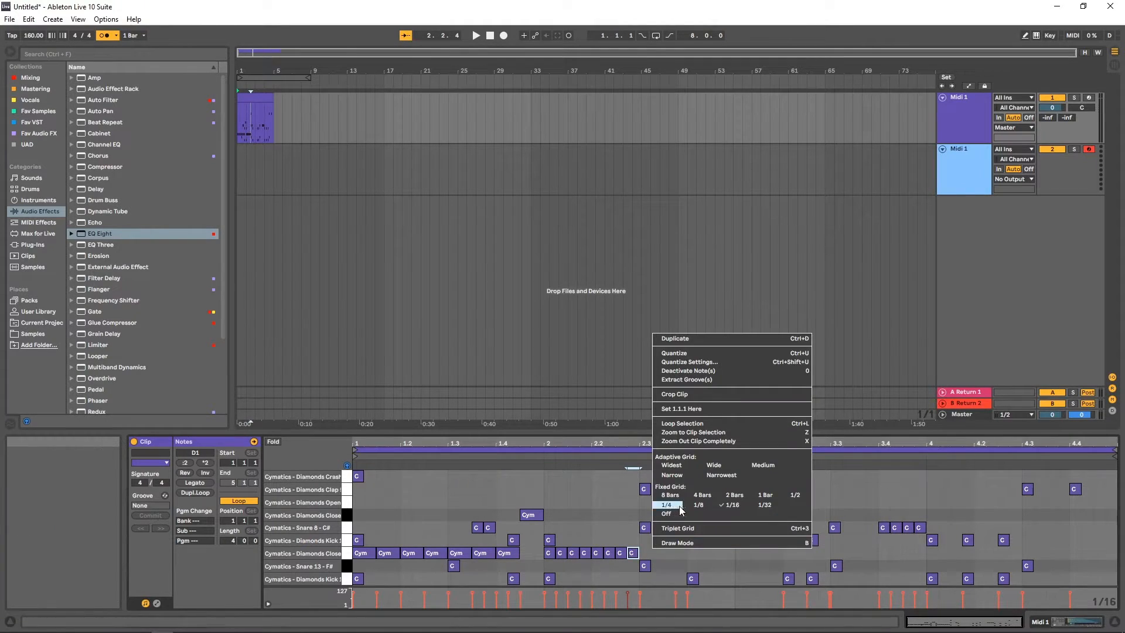
left_click(697, 505)
key("ctrl+d")
key("ctrl+d")
key("ctrl+d")
key("ctrl+d")
key("ctrl+d")
key("ctrl+d")
key("ctrl+d")
key("ctrl+d")
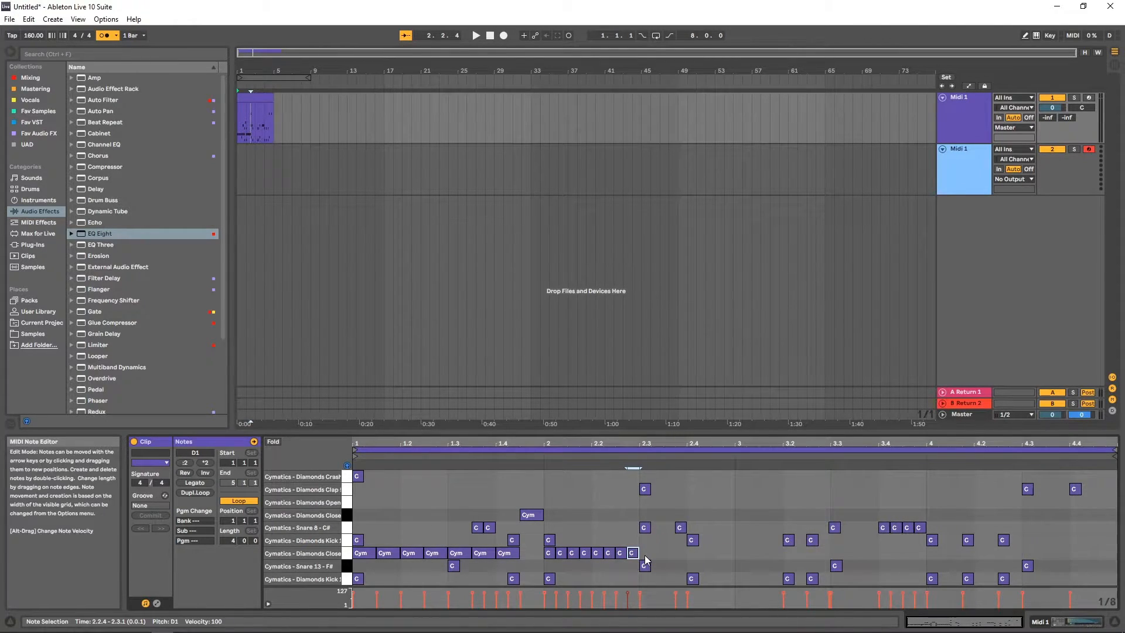
key("ctrl+d")
key("ctrl+d")
key("ctrl+d")
key("ctrl+d")
key("ctrl+d")
key("ctrl+d")
key("ctrl+d")
key("ctrl+d")
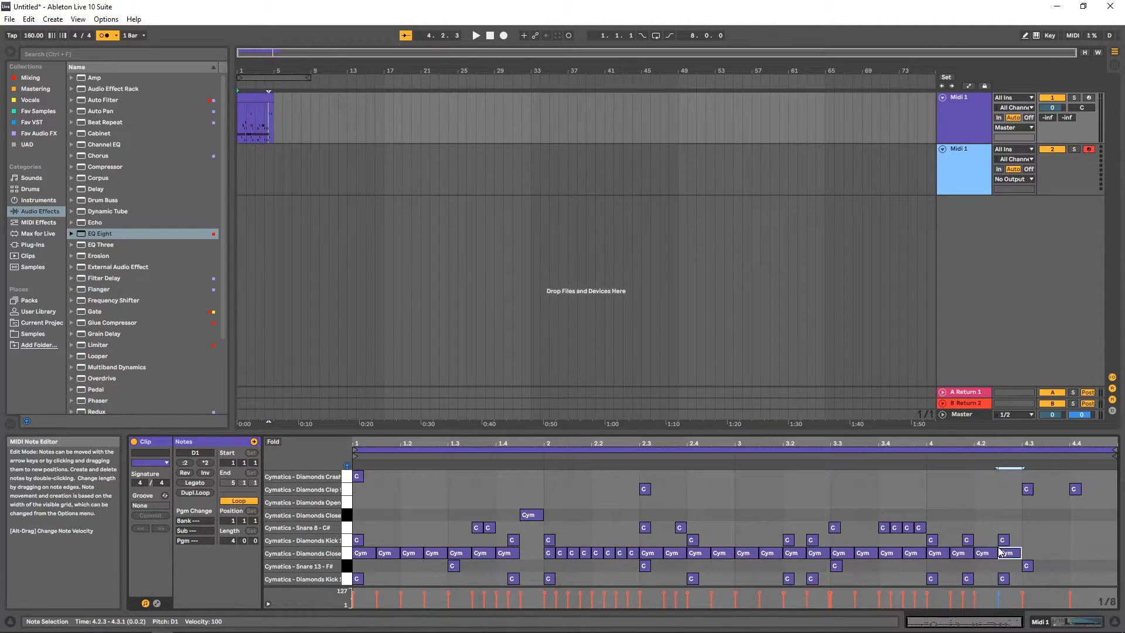
Switch the grid to 1/16 triplets, fill the D1 closed hi-hat from 4.3 to the clip's end, and play the beat.
right_click(1039, 542)
left_click(963, 493)
right_click(917, 498)
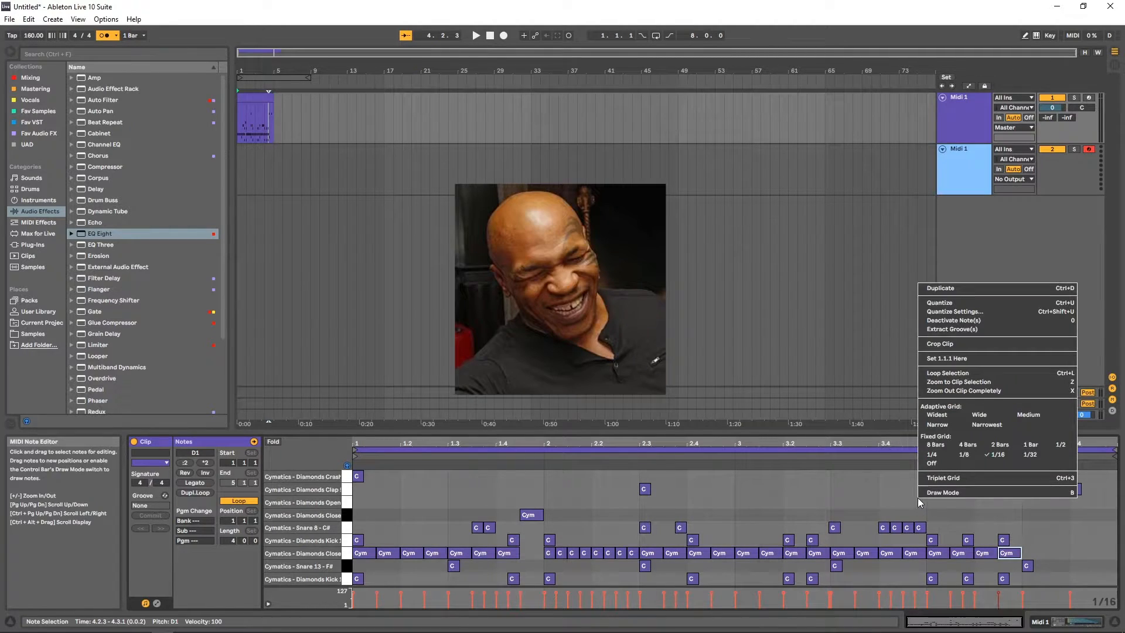
left_click(943, 479)
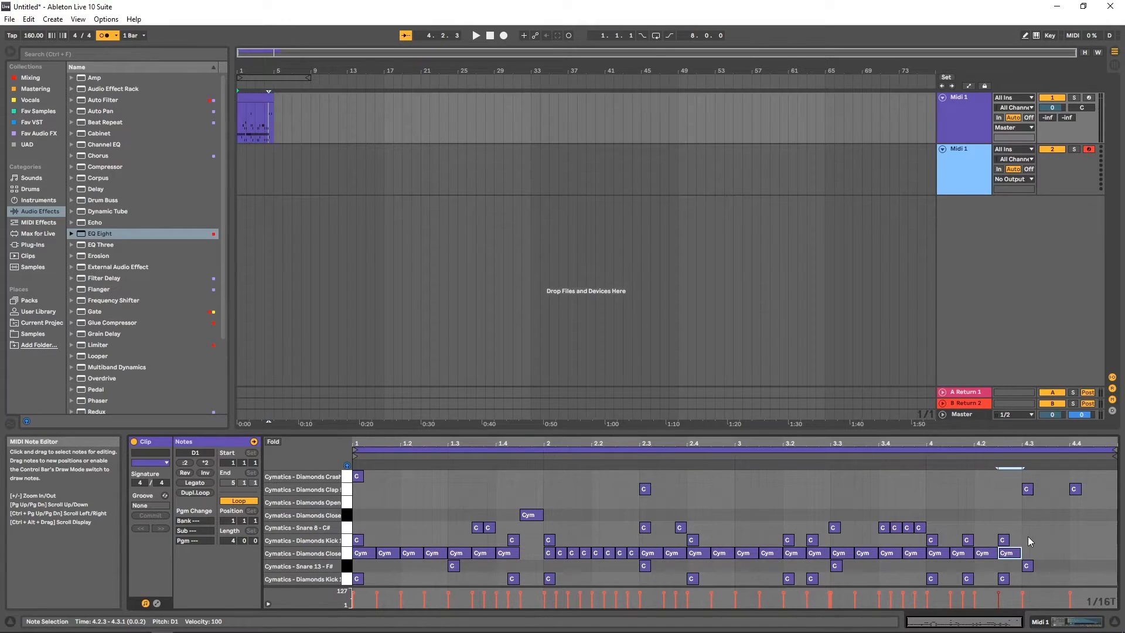
double_click(1025, 554)
key("ctrl+d")
key("ctrl+d")
key("ctrl+d")
key("ctrl+d")
key("ctrl+d")
key("ctrl+d")
key("ctrl+d")
key("ctrl+d")
key("ctrl+d")
key("ctrl+d")
key("ctrl+d")
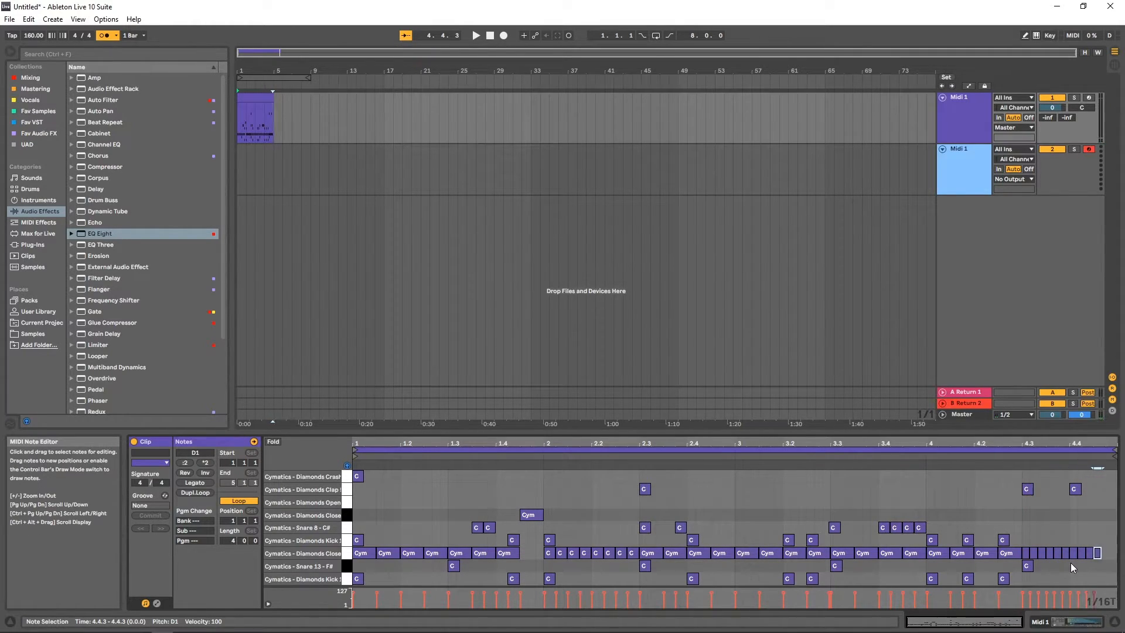
key("space")
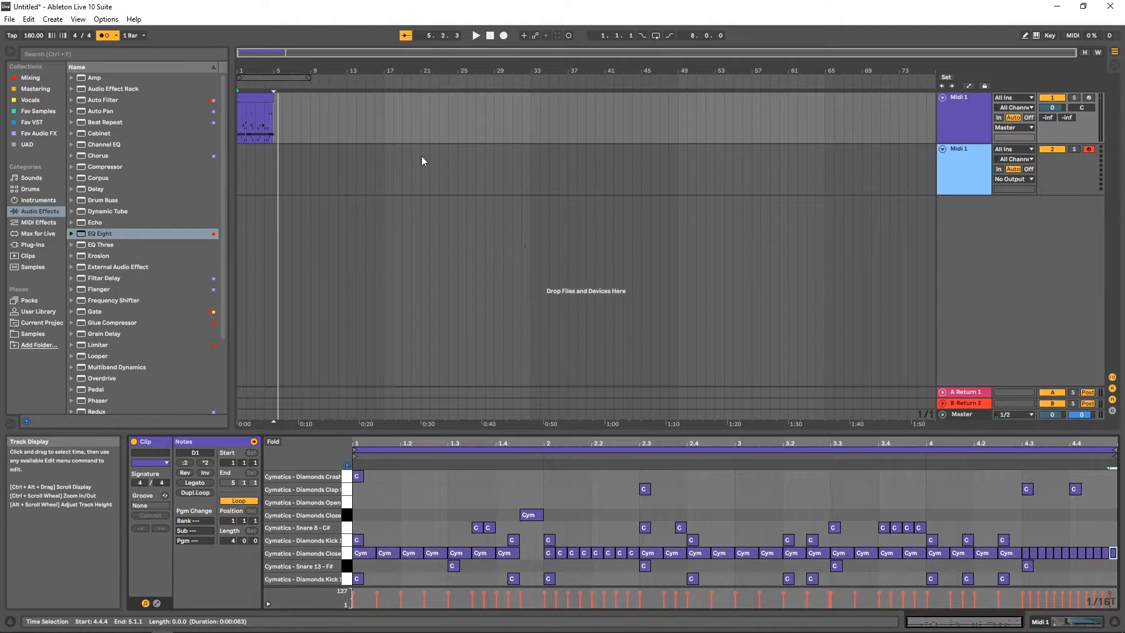
Lower the velocity of the triplet closed hi-hats from 4.3 to the clip's end to 63 and play the beat.
left_click(1026, 540)
left_click_drag(1034, 543, 1119, 554)
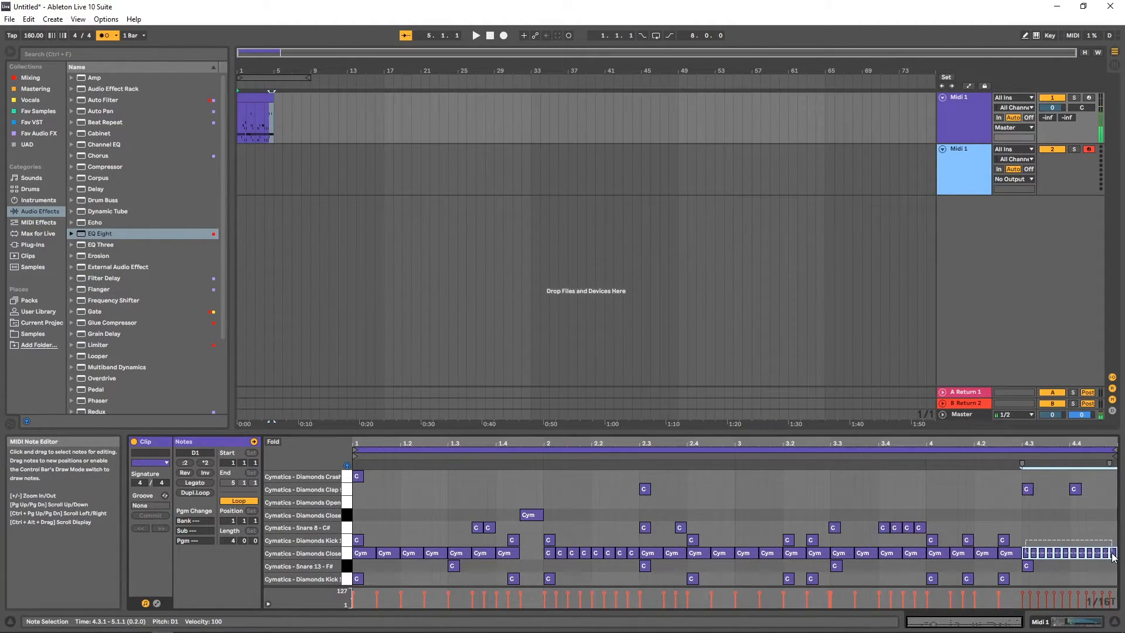
left_click_drag(1047, 593, 1047, 597)
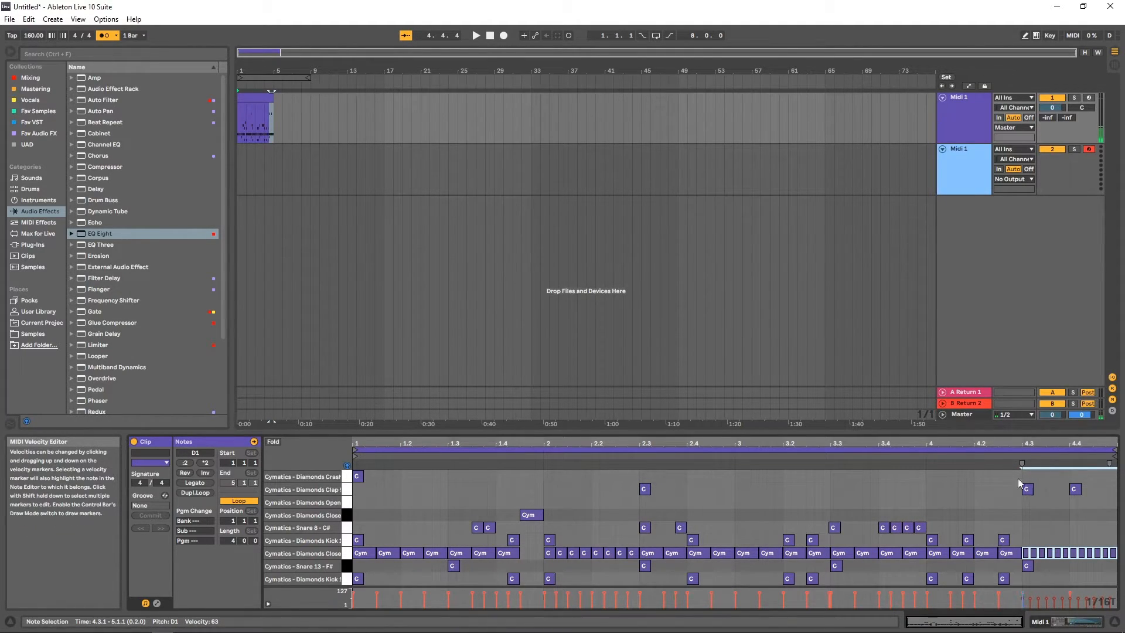
key("space")
key("space")
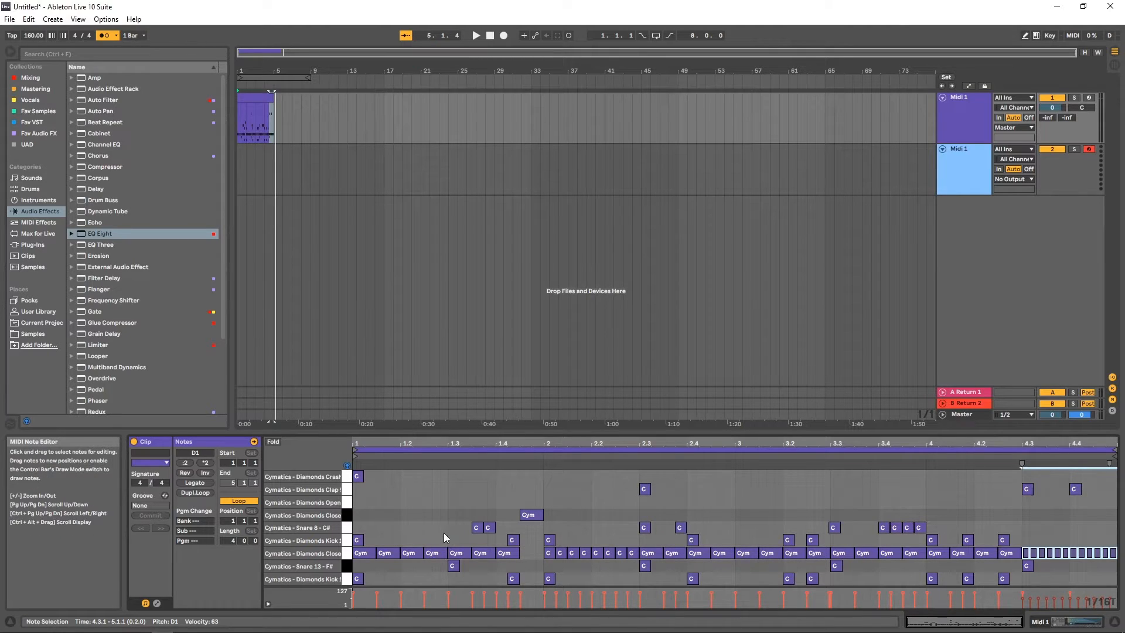
Set the velocity of every second eighth-note D1 closed hi-hat, from 1.1.3 through 4.2.3, to 74 and play the beat.
left_click(385, 553)
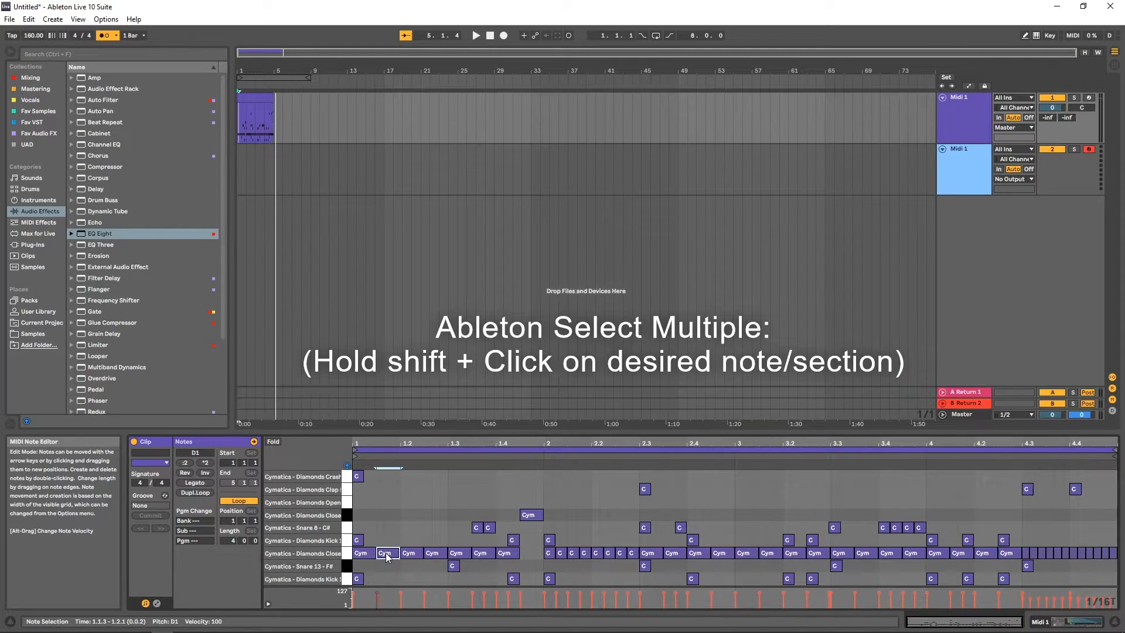
left_click(432, 553, "shift")
left_click(480, 553, "shift")
left_click(672, 553, "shift")
left_click(720, 553, "shift")
left_click(767, 553, "shift")
left_click(815, 553, "shift")
left_click(863, 553, "shift")
left_click(910, 553, "shift")
left_click(958, 553, "shift")
left_click(1007, 553, "shift")
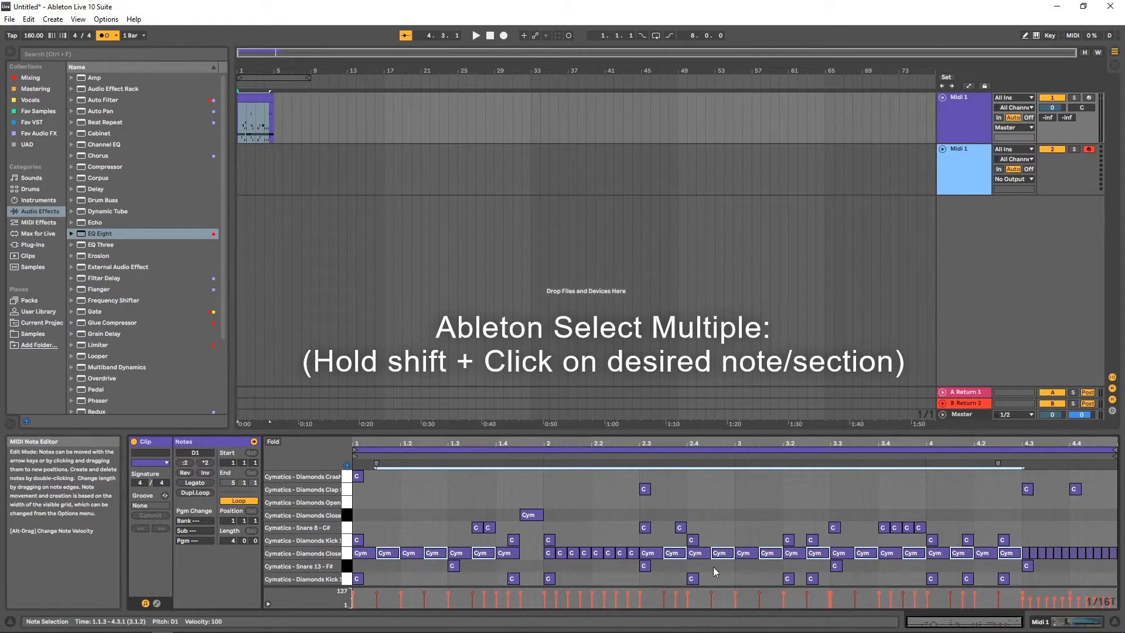
left_click_drag(711, 593, 711, 596)
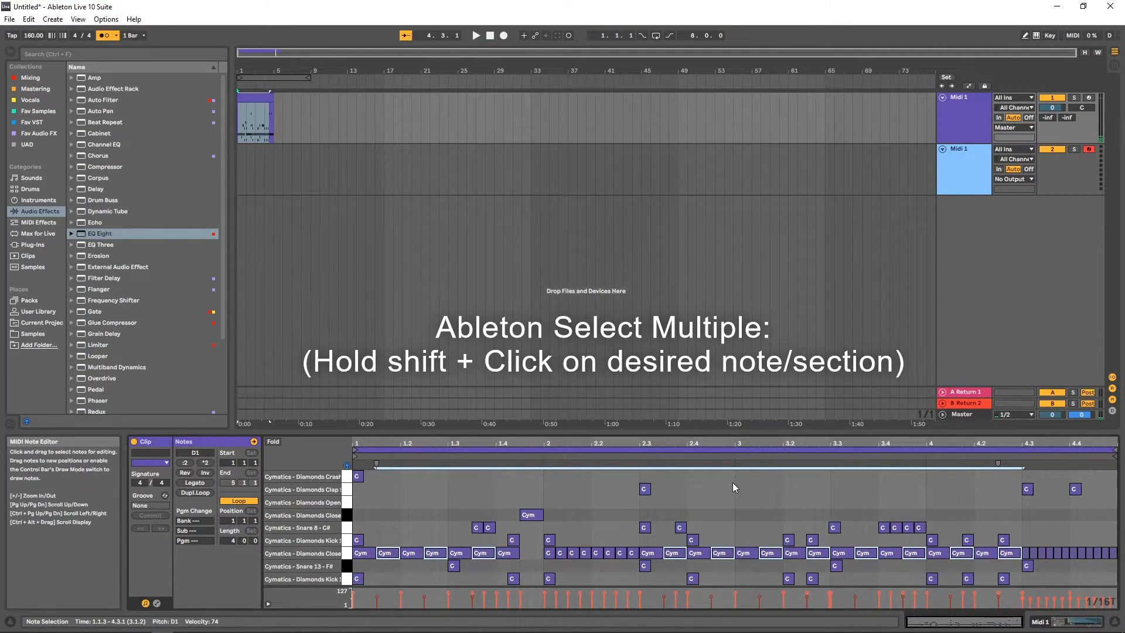
key("space")
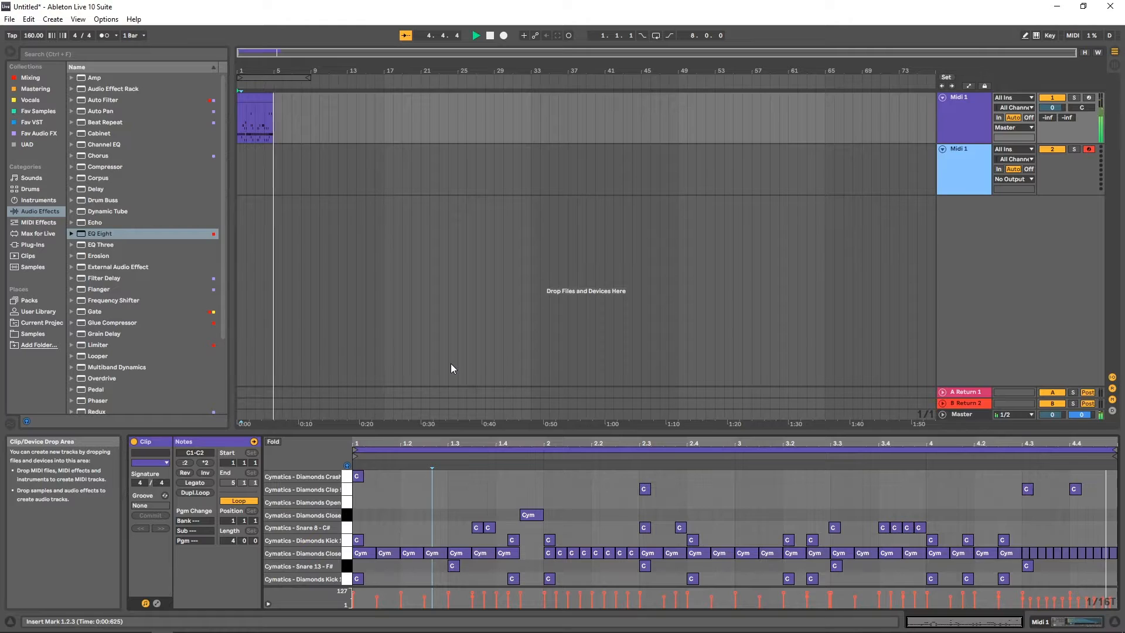
key("space")
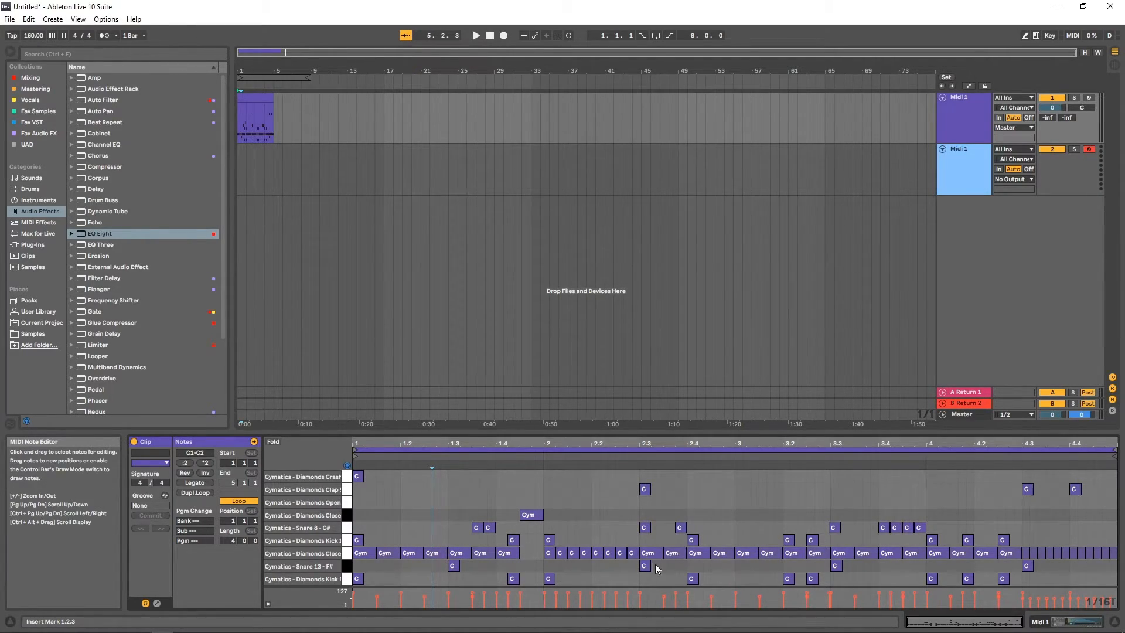
Delete the hits at 1.4.2, 3.2.3 and 4.1.4 from both kick rows, plus the Snare 8 hit at 1.3.4.
double_click(512, 578)
double_click(810, 579)
double_click(967, 578)
double_click(967, 541)
double_click(514, 540)
double_click(812, 540)
double_click(488, 527)
key("space")
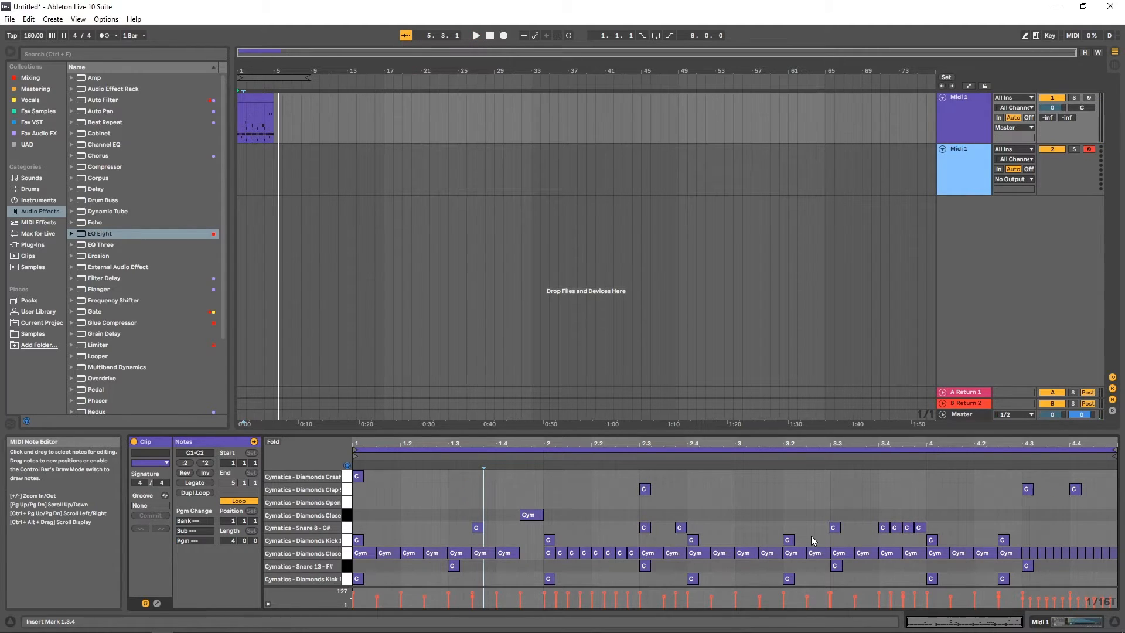
Load Battery 4 from the Fav VST collection onto the second MIDI track.
left_click_drag(250, 71, 466, 115)
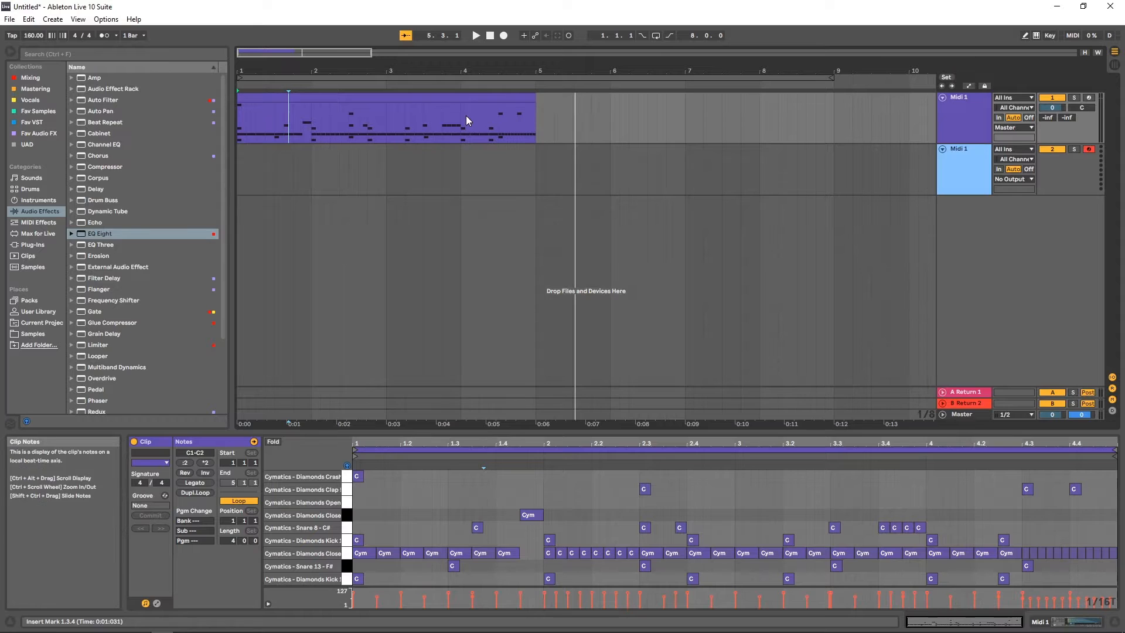
left_click(426, 96)
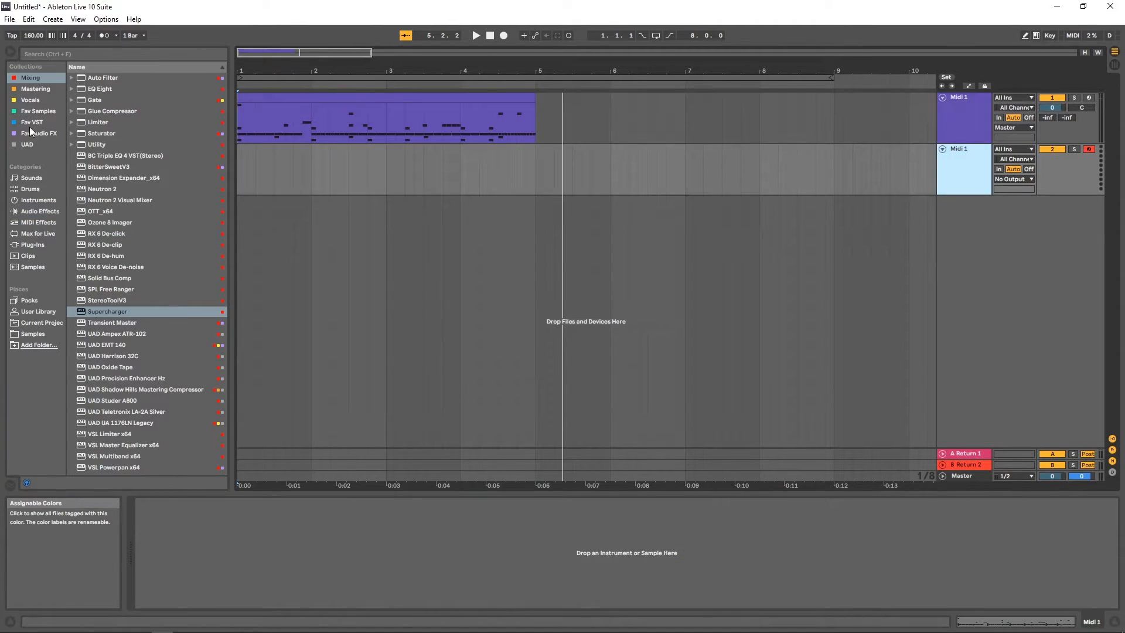
left_click(30, 120)
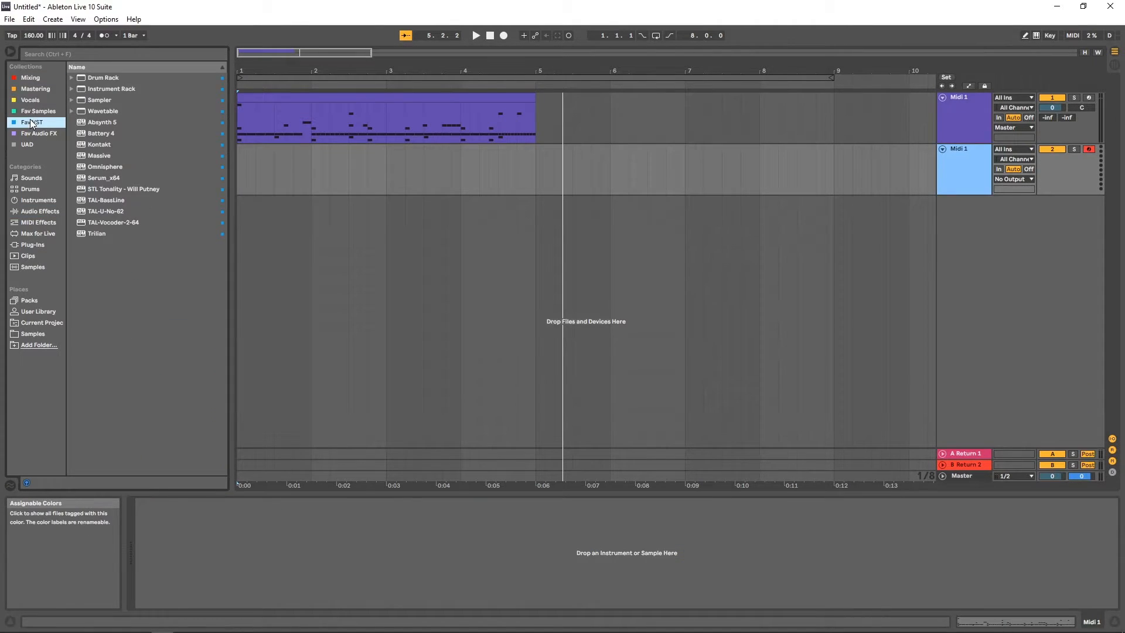
double_click(106, 133)
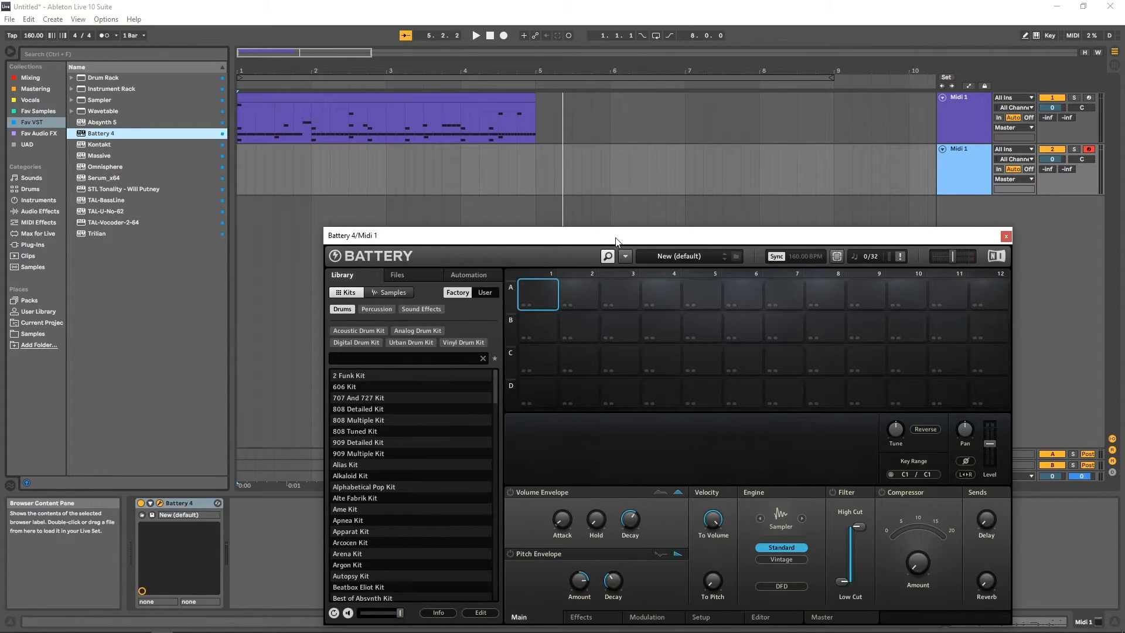
left_click_drag(619, 240, 557, 157)
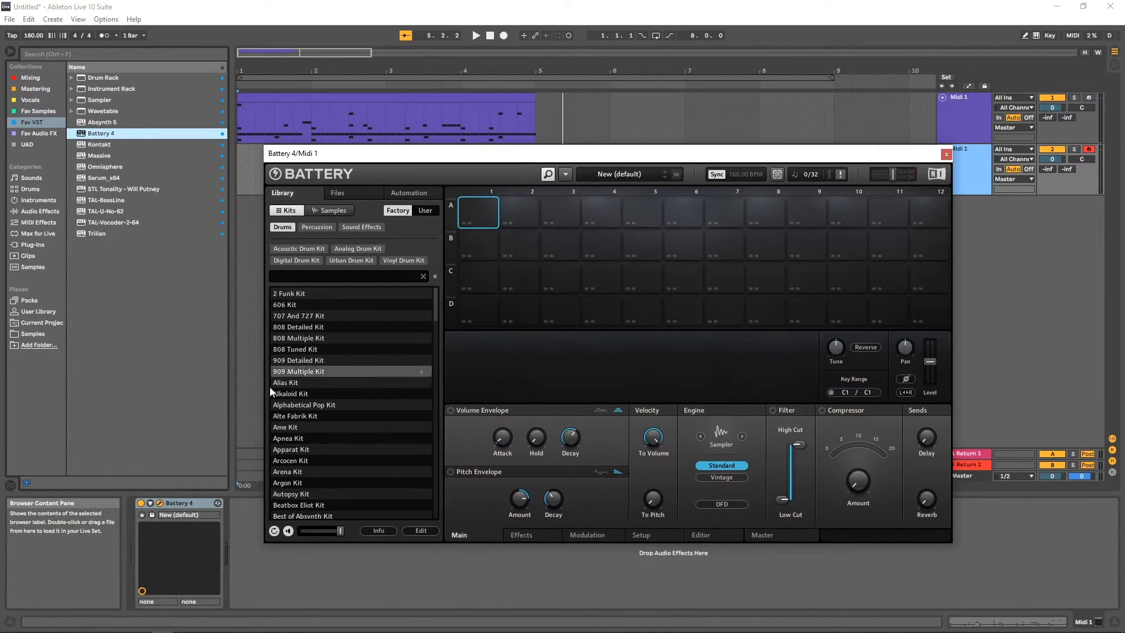
Load the Alias Kit in Battery 4 and audition Kick Alias 4 and Snare Alias 5.
double_click(325, 385)
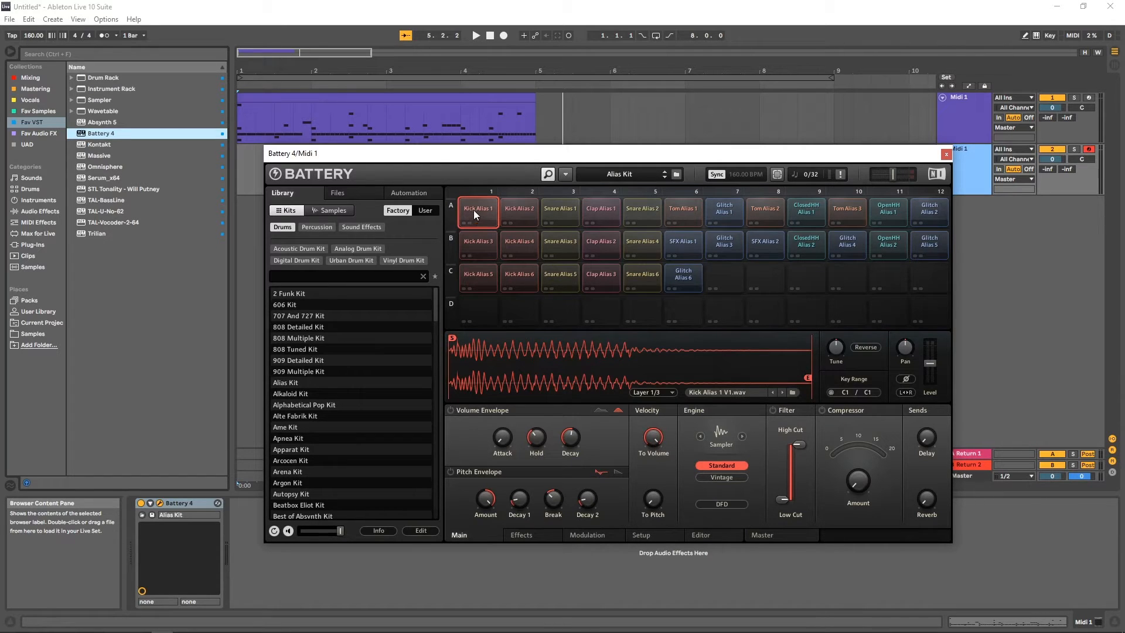
left_click(521, 242)
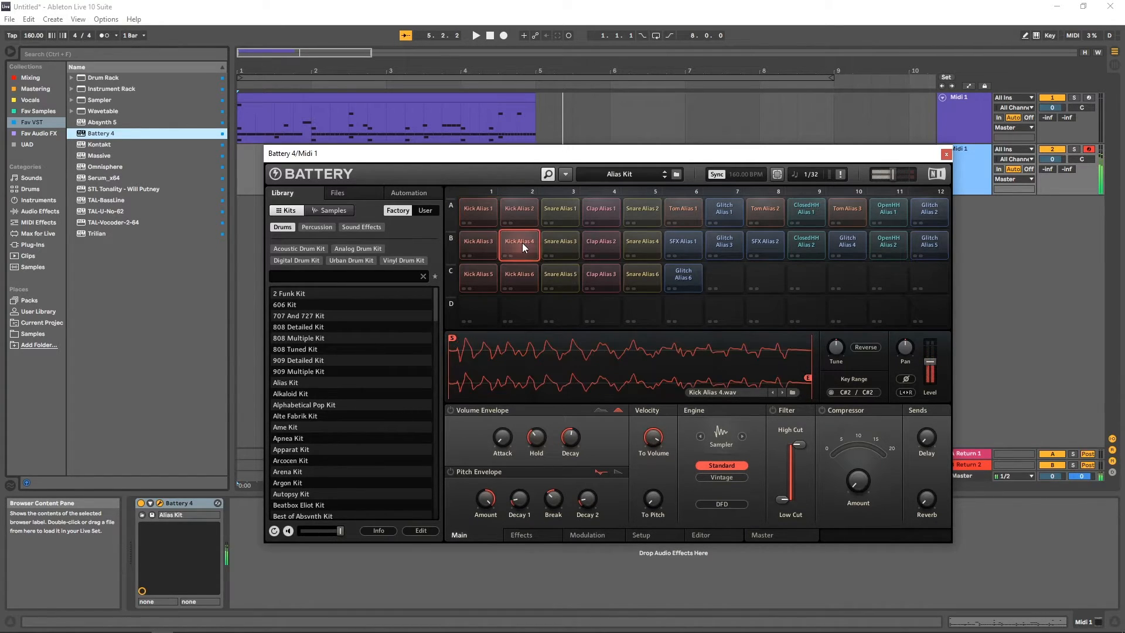
left_click(561, 272)
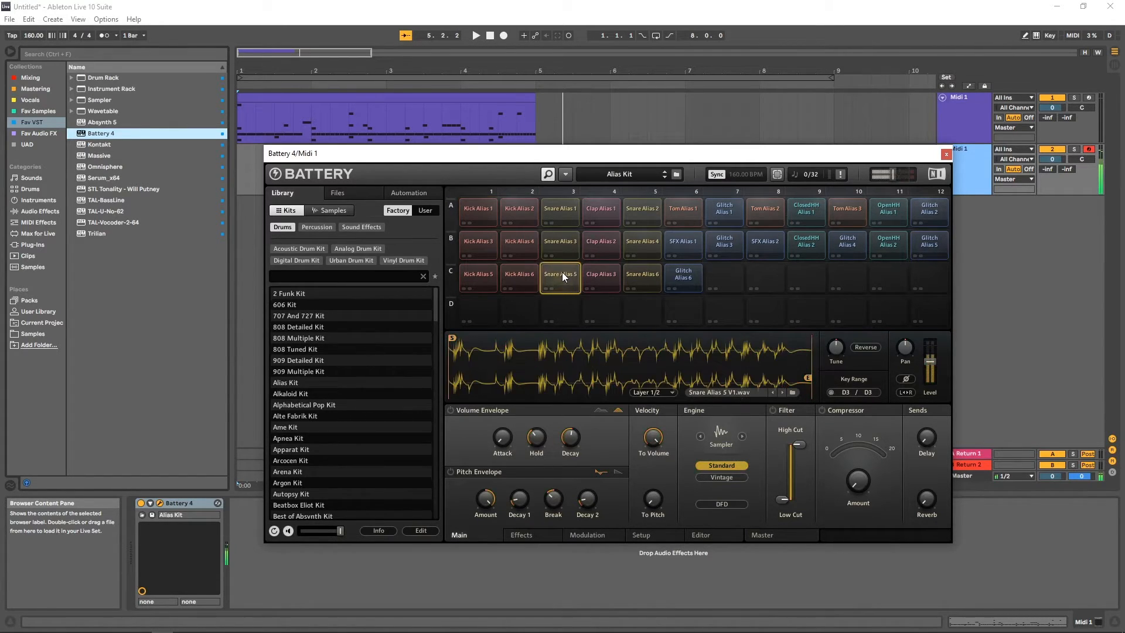
Load the Arcocen Kit, audition its Kick Arcocen 6, 5, 3 and 1 cells, and close the Battery 4 window.
double_click(331, 460)
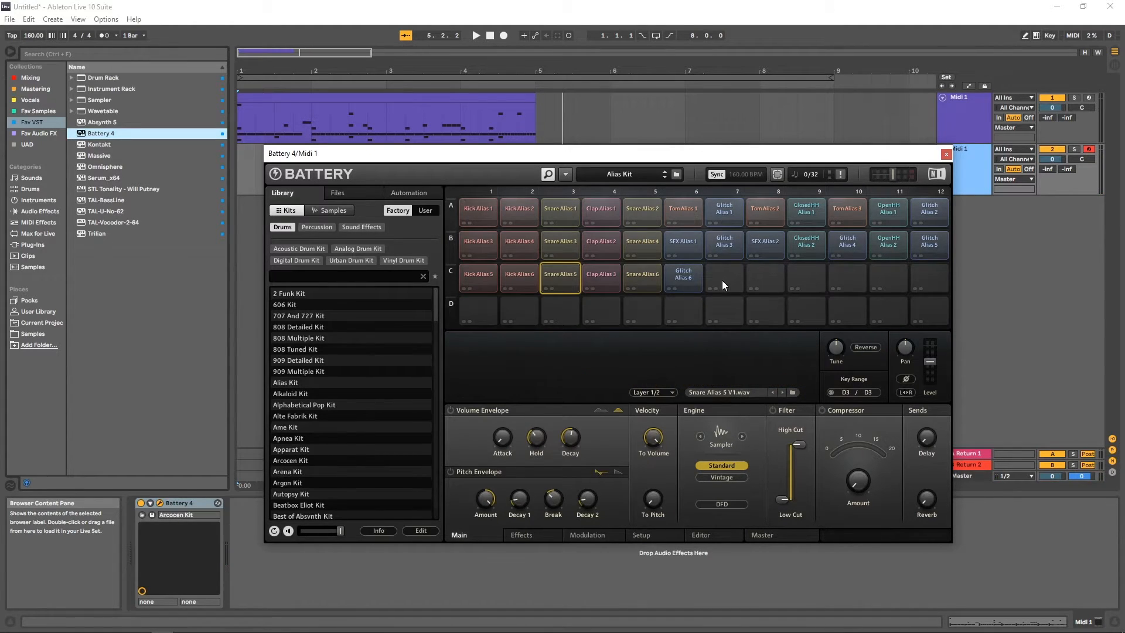
left_click(521, 258)
left_click(471, 258)
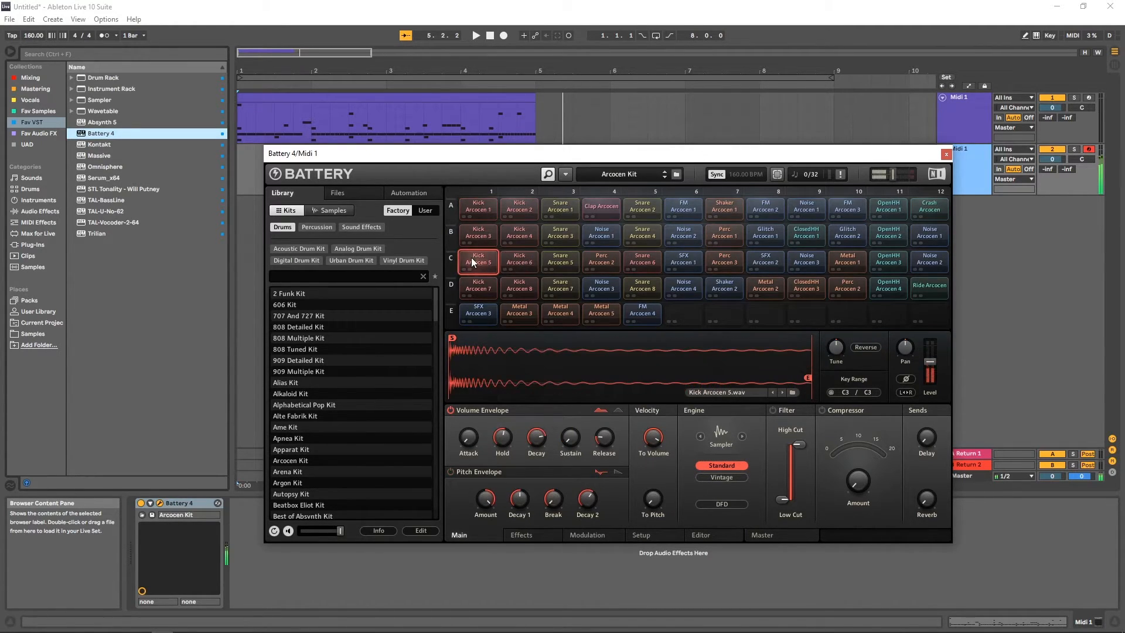
left_click(478, 233)
left_click(478, 206)
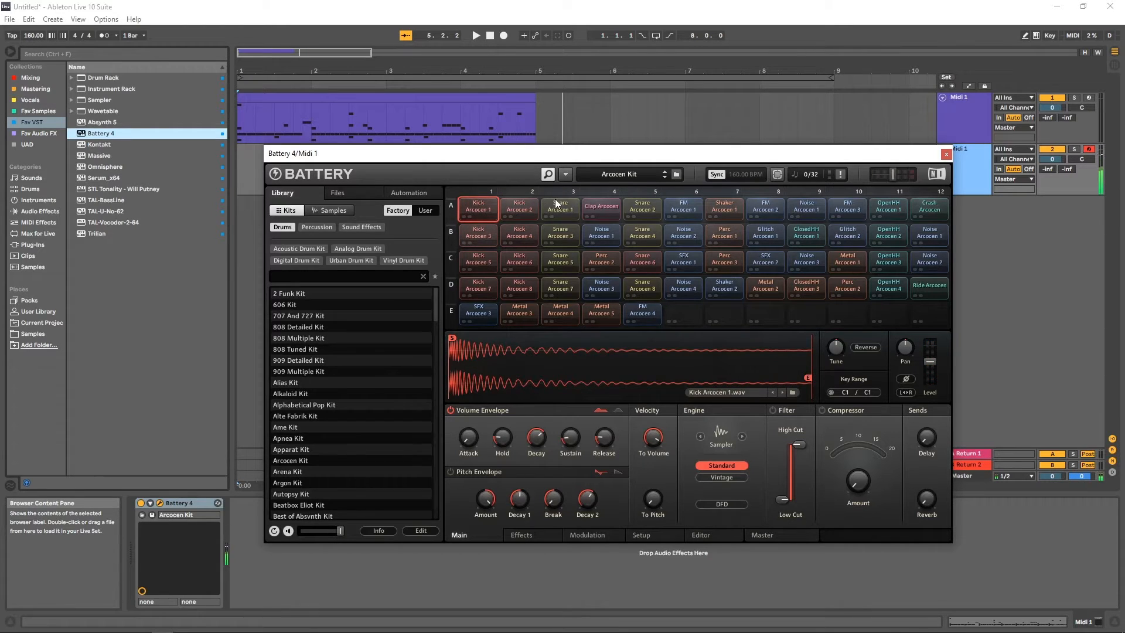
left_click(946, 154)
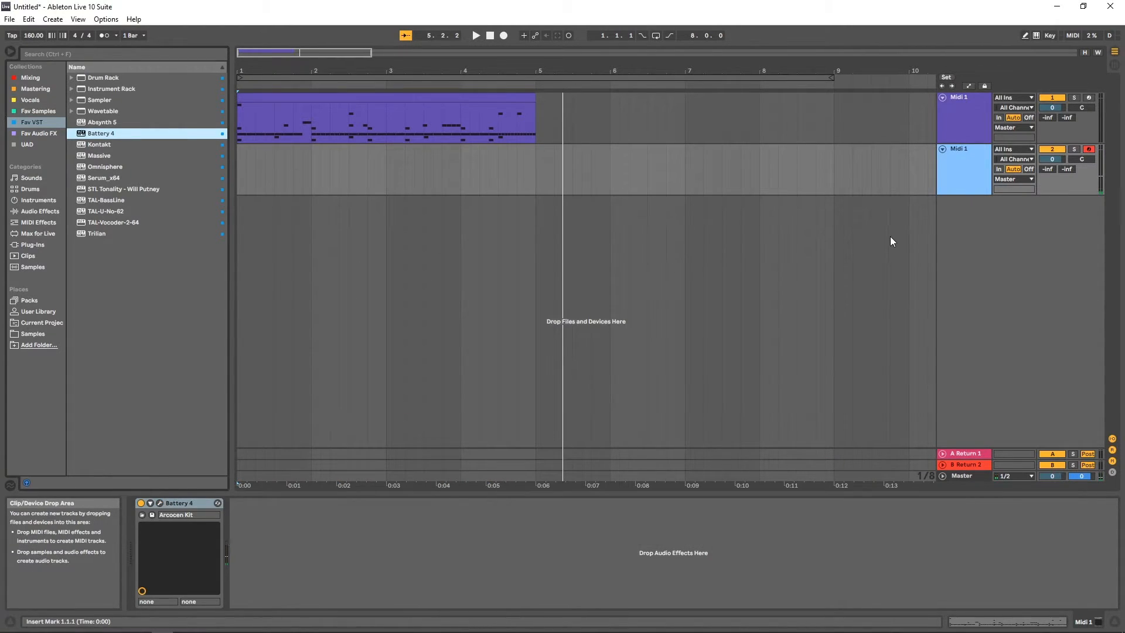
Create an empty four-bar MIDI clip from 1.1.1 to 5.1.1 on the second track.
left_click(948, 171)
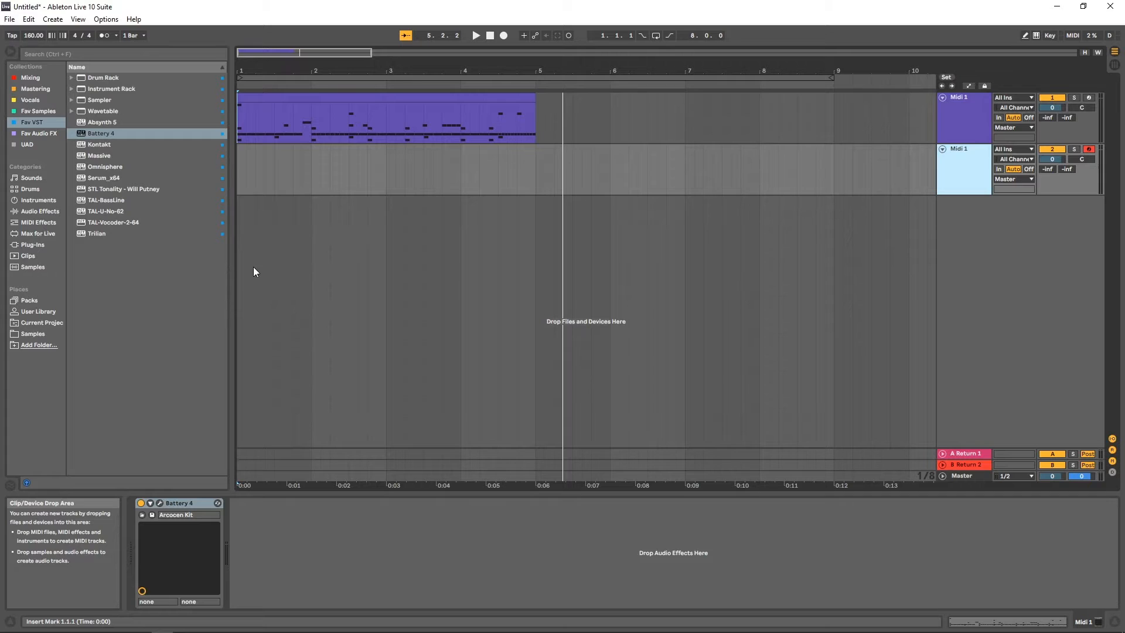
left_click_drag(240, 181, 533, 186)
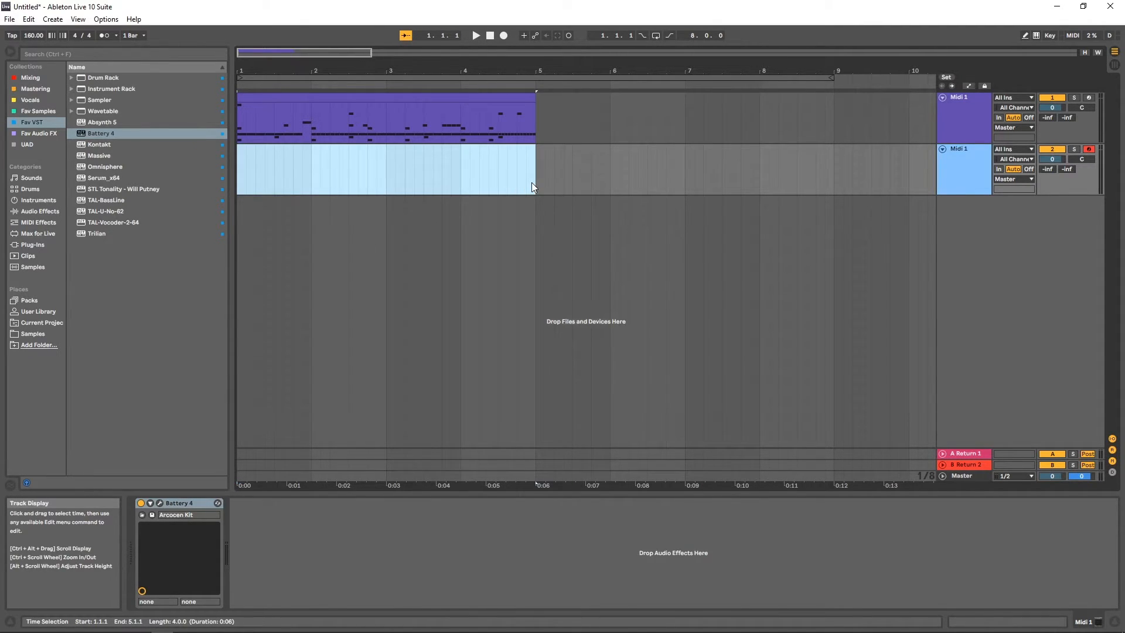
key("ctrl+shift+m")
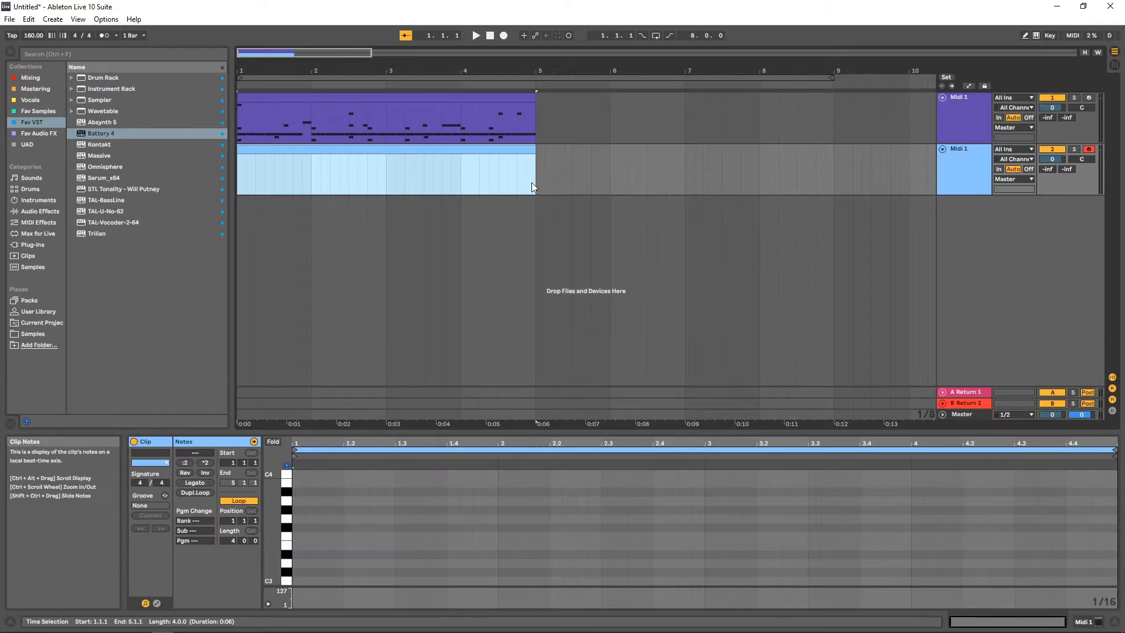
Audition the Battery 4 kit's sounds on the clip's piano keys from above C3 down to around C1.
left_click(287, 536)
left_click(287, 528)
left_click(286, 521)
left_click(286, 510)
left_click_drag(272, 577, 273, 488)
left_click(286, 556)
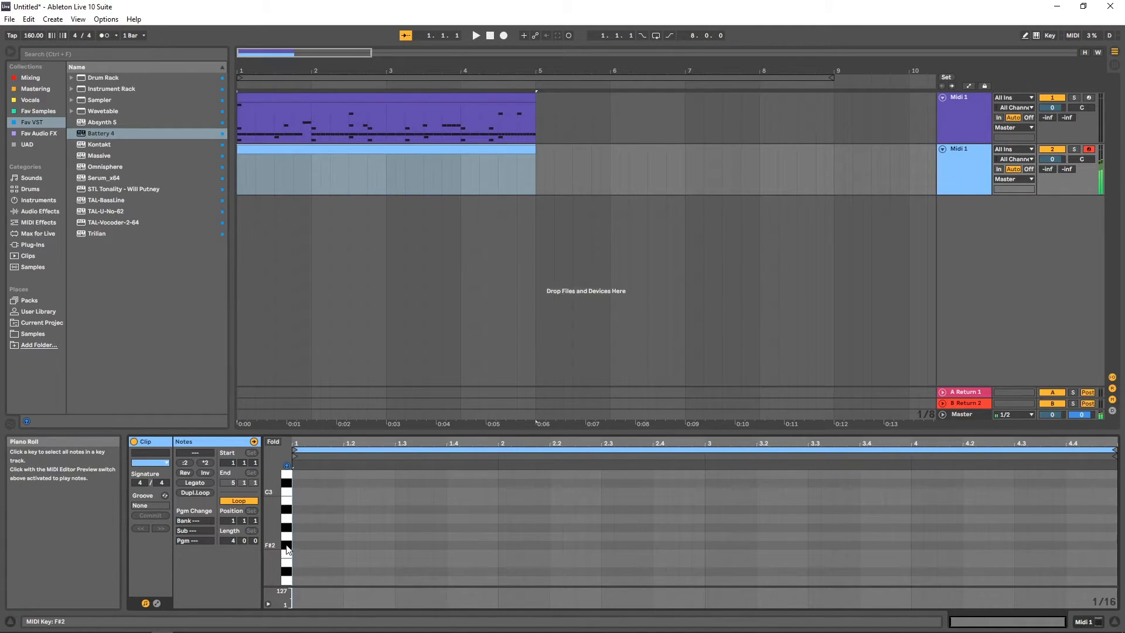
left_click(286, 537)
left_click(287, 528)
left_click_drag(276, 577, 271, 518)
left_click(286, 547)
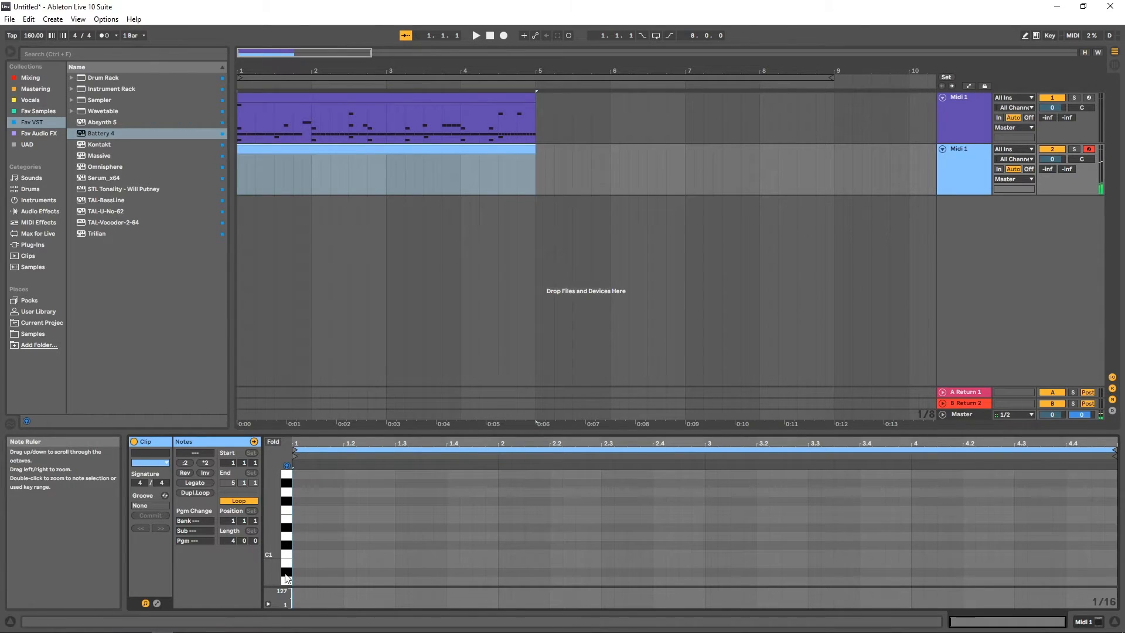
left_click(295, 564)
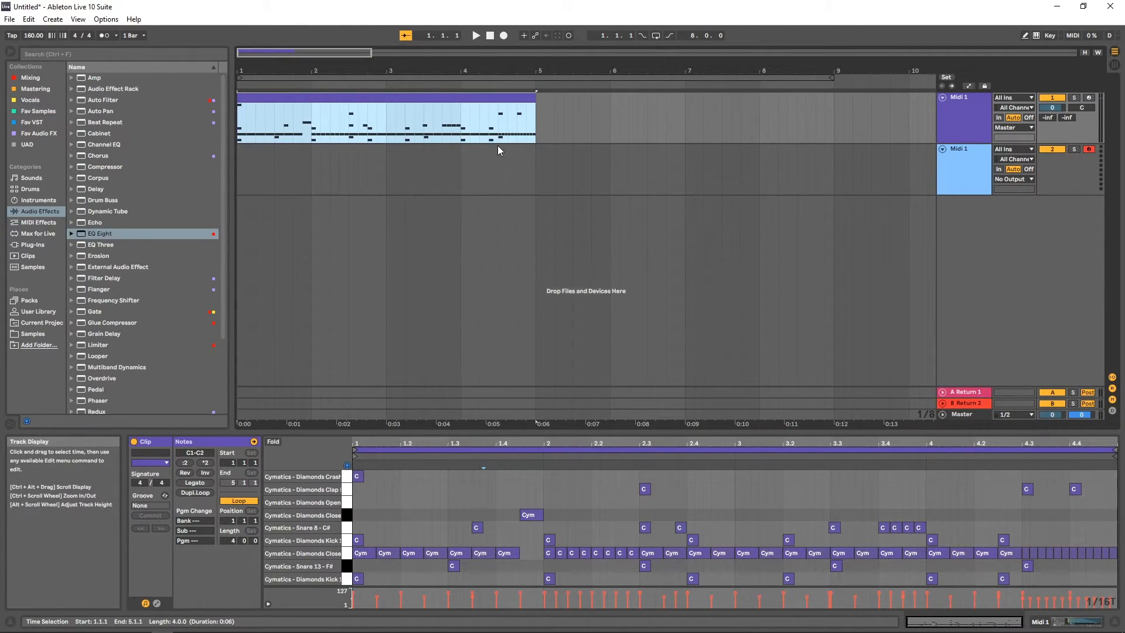
Load Supercharger from the Mixing collection onto the first drum track and move its plug-in window over the arrangement.
left_click(953, 117)
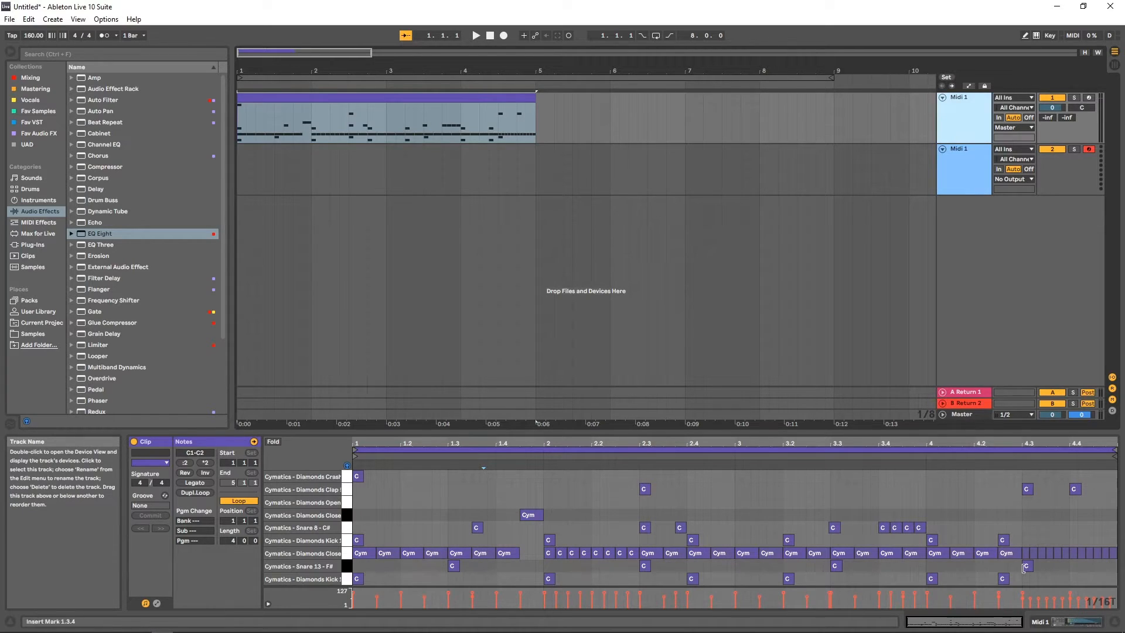
left_click(1043, 623)
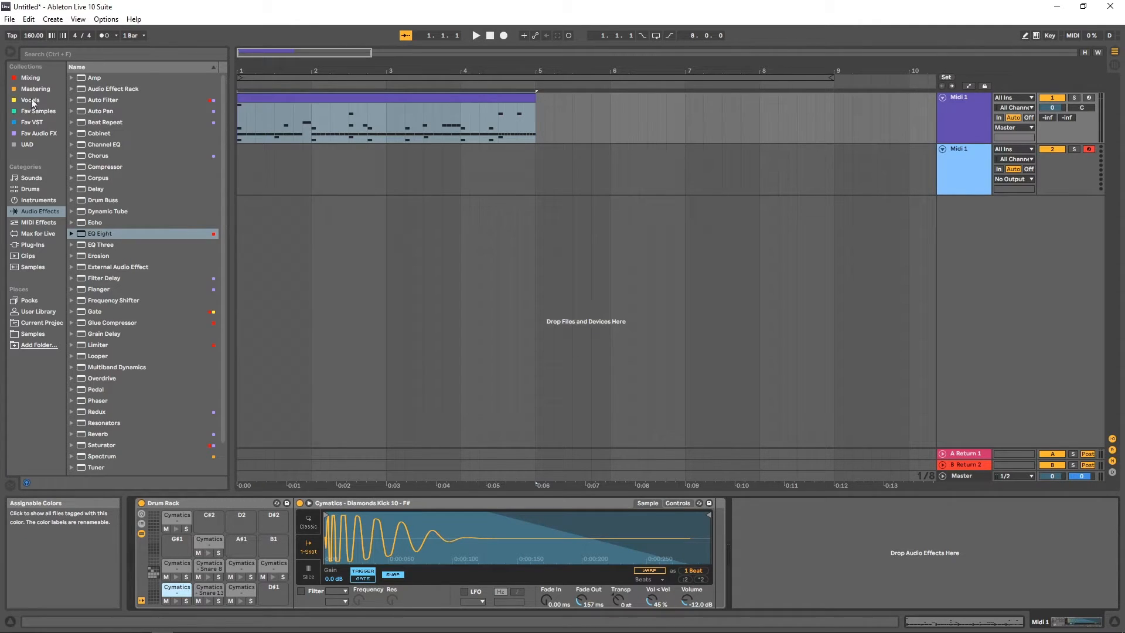
left_click(25, 78)
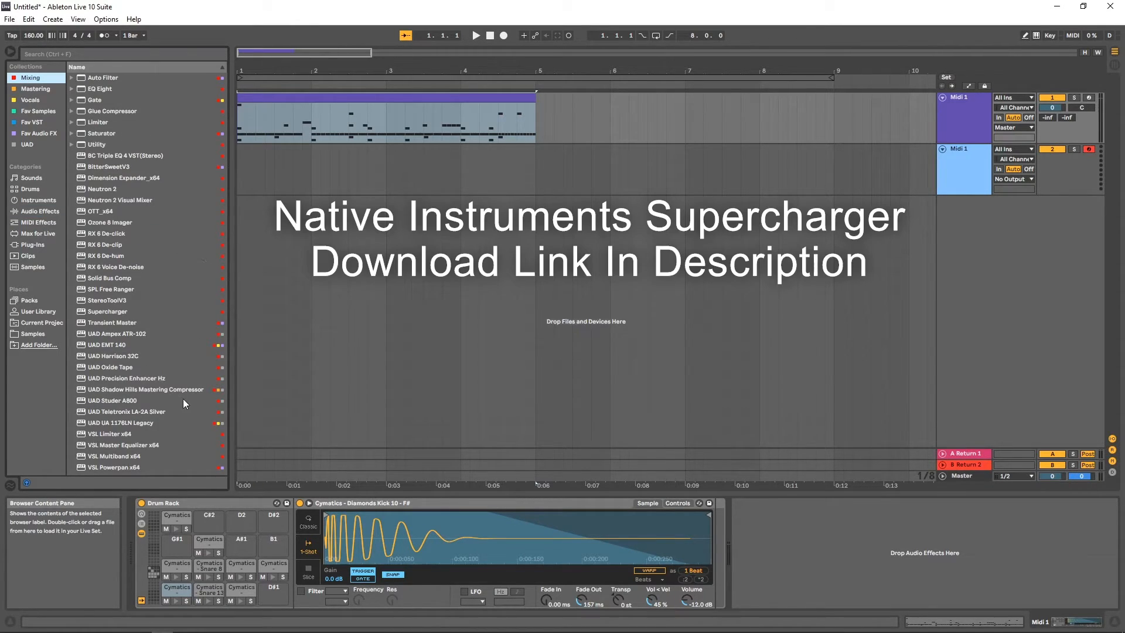
double_click(119, 312)
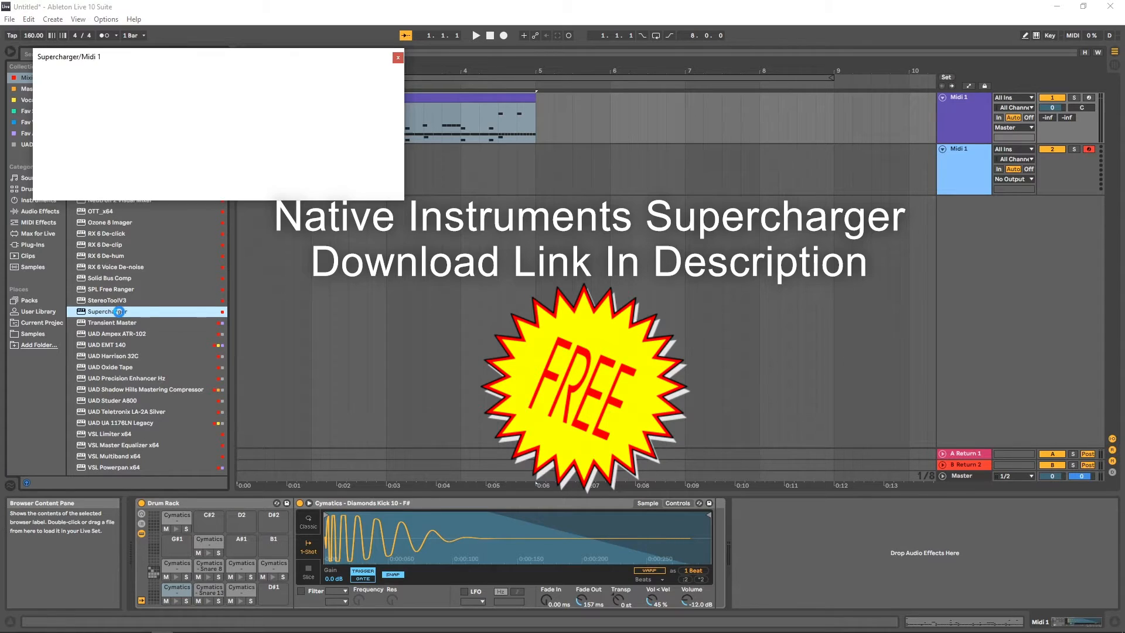
left_click_drag(236, 68, 523, 223)
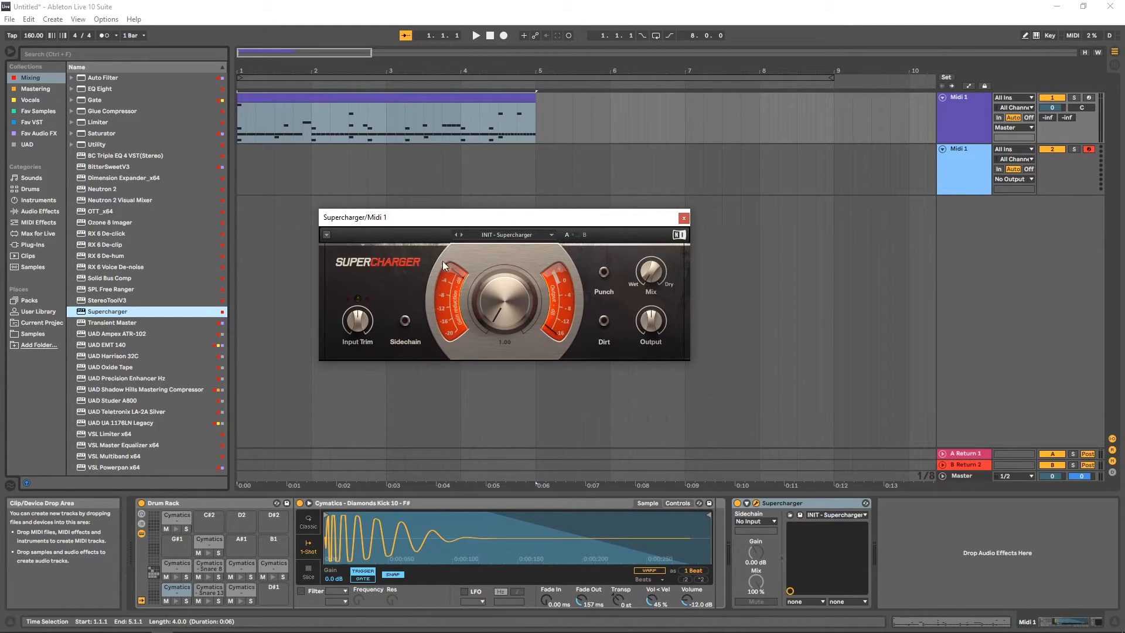
Play the beat from the start and lower Supercharger's input trim to about -6.3 dB.
left_click(490, 36)
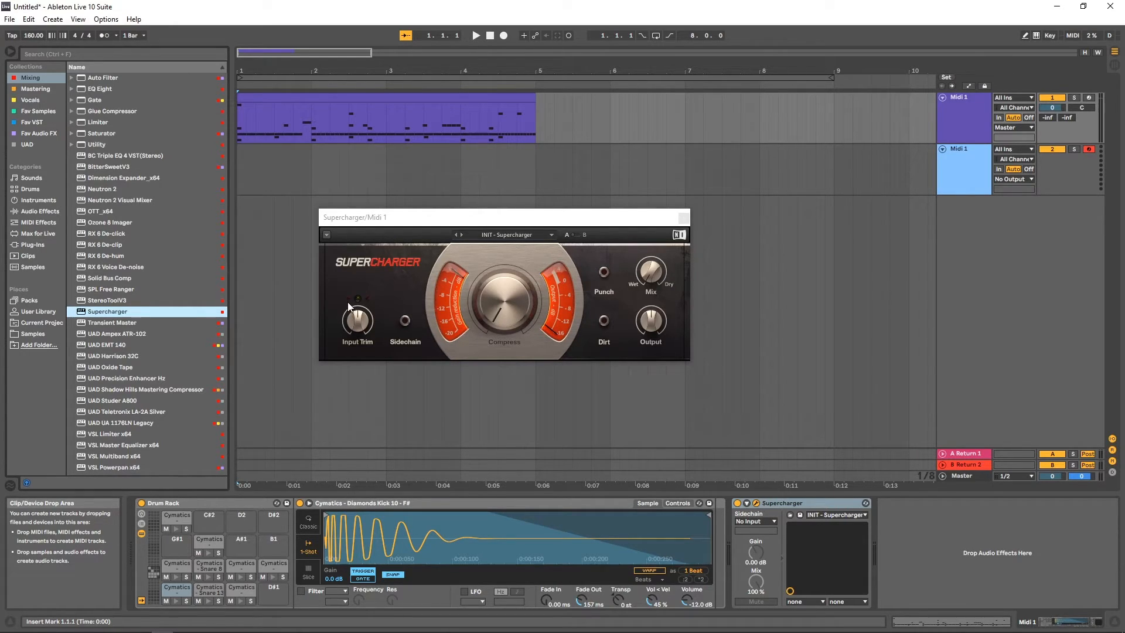
key("space")
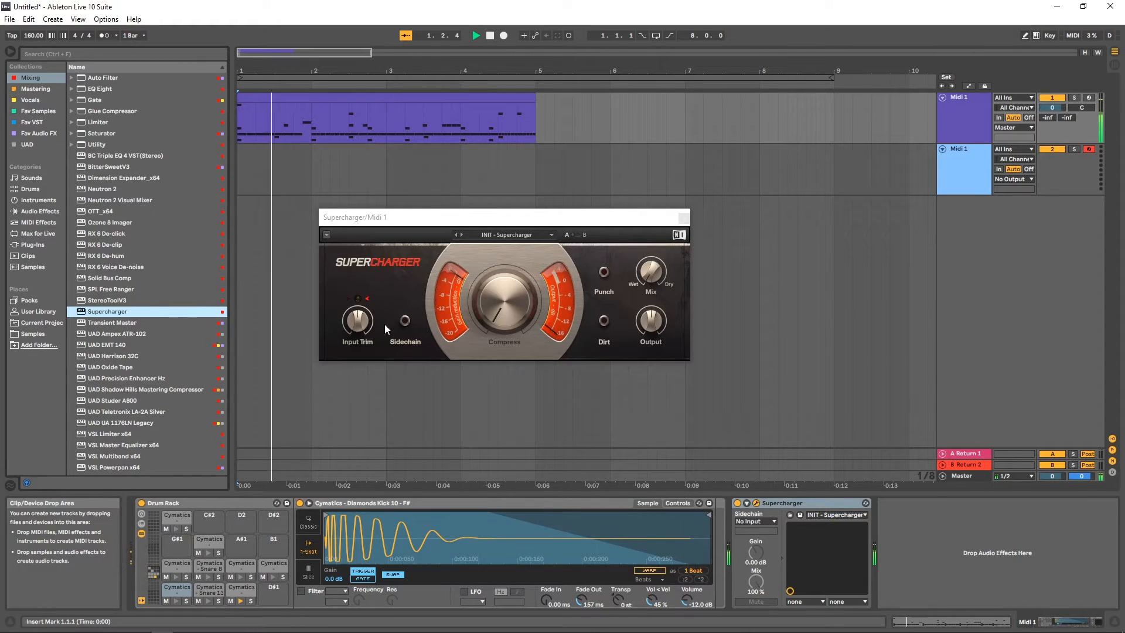
left_click_drag(358, 322, 358, 359)
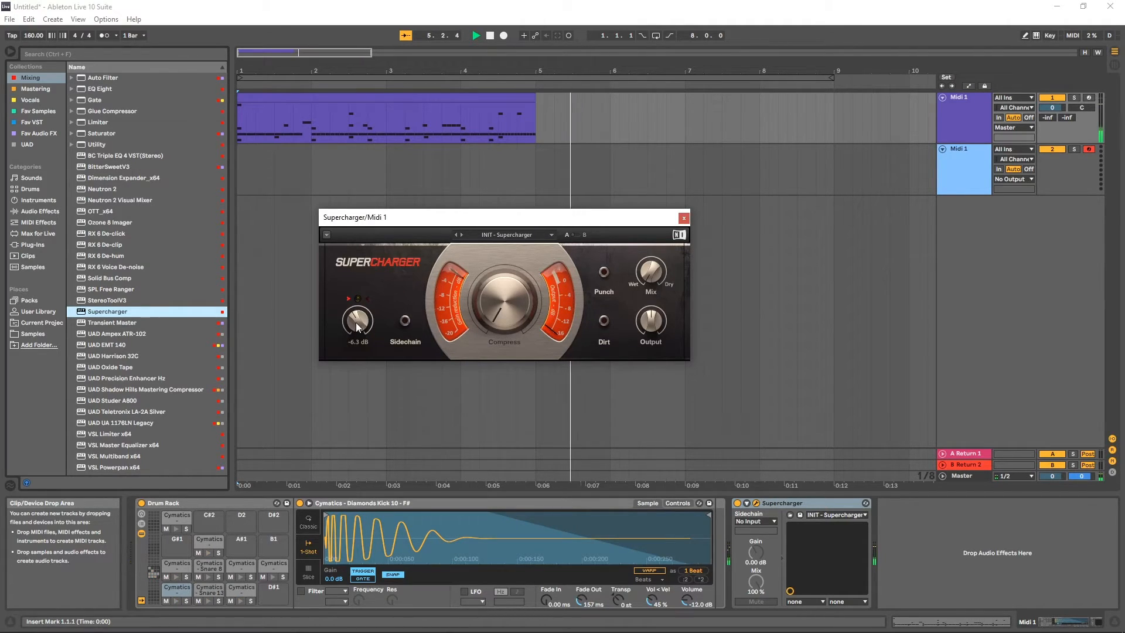
key("space")
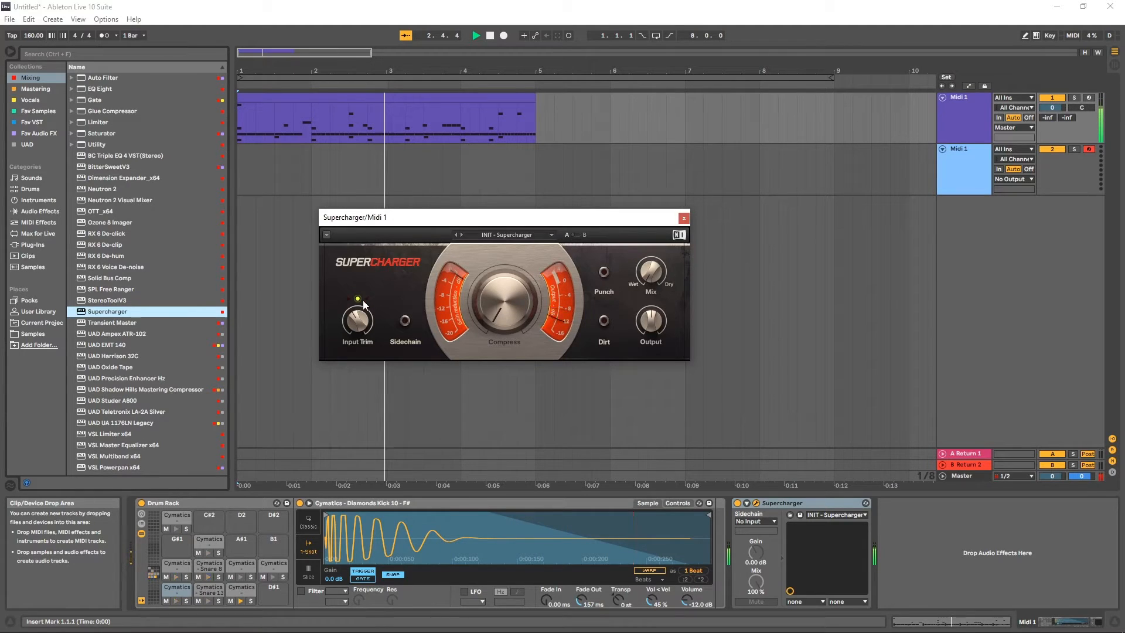
left_click_drag(350, 316, 350, 321)
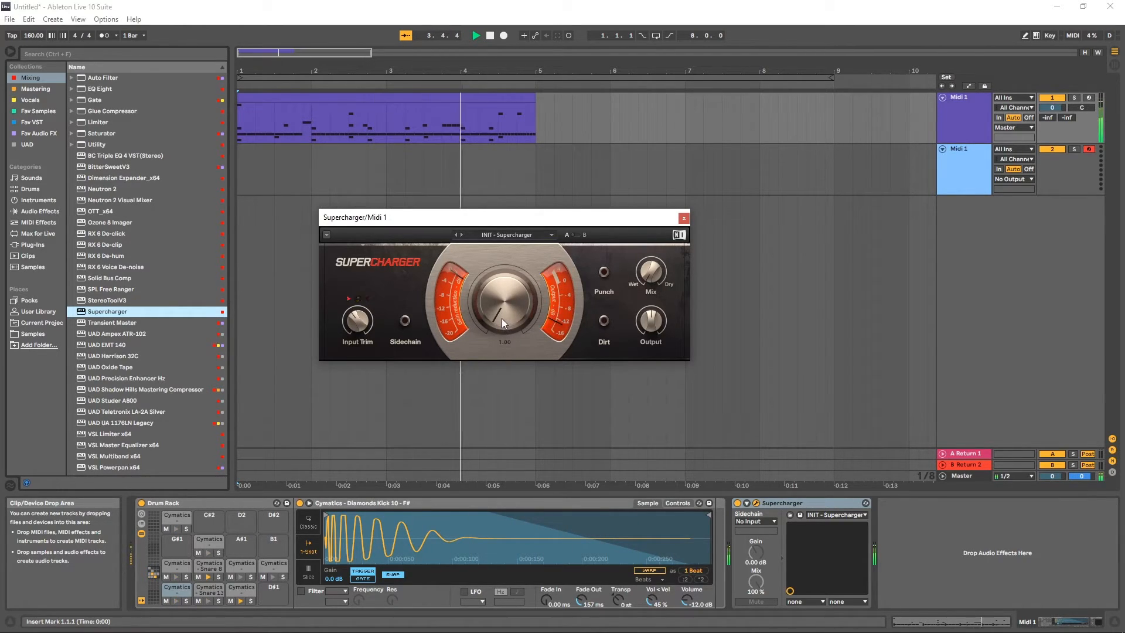
Turn on Supercharger's Punch and Dirt options and audition the four-bar beat with them.
mouse_move(486, 301)
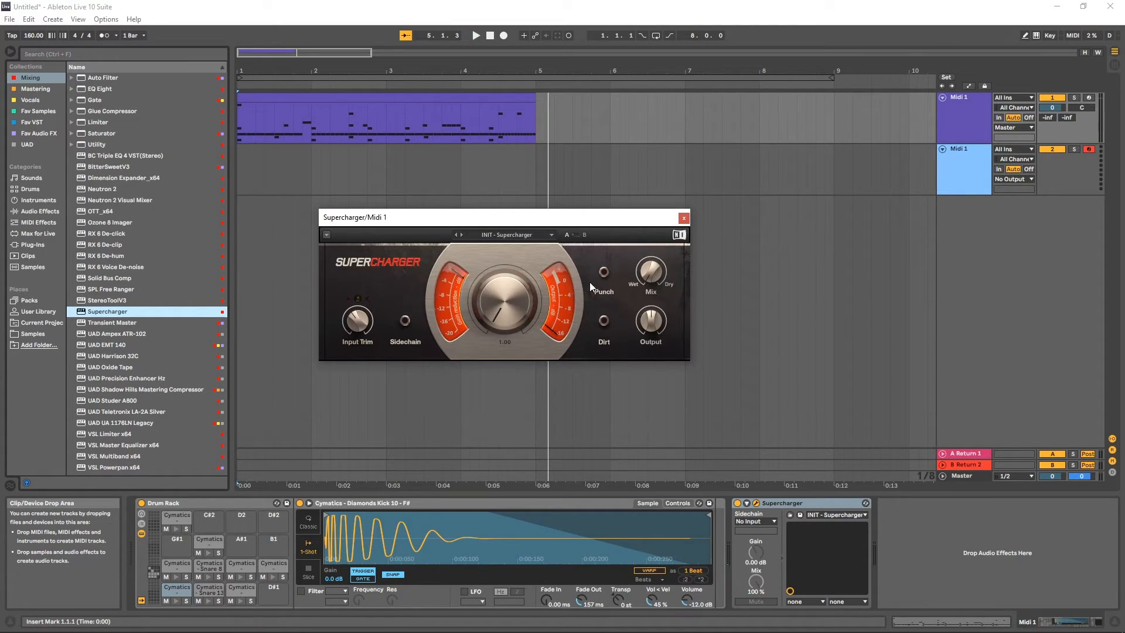
left_click(604, 272)
key("space")
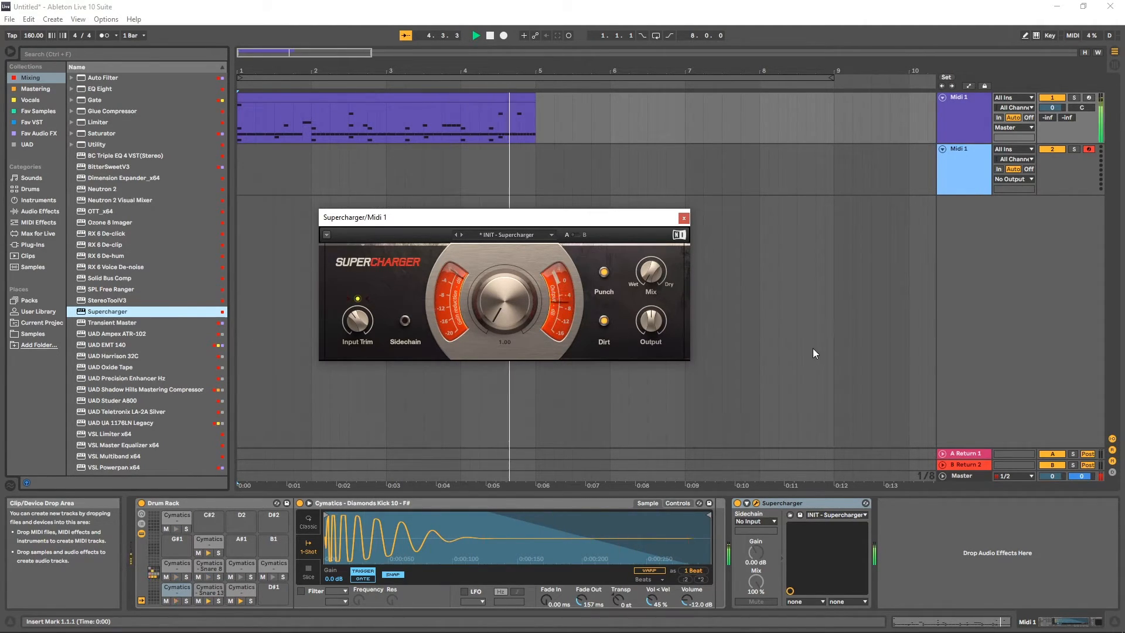
key("space")
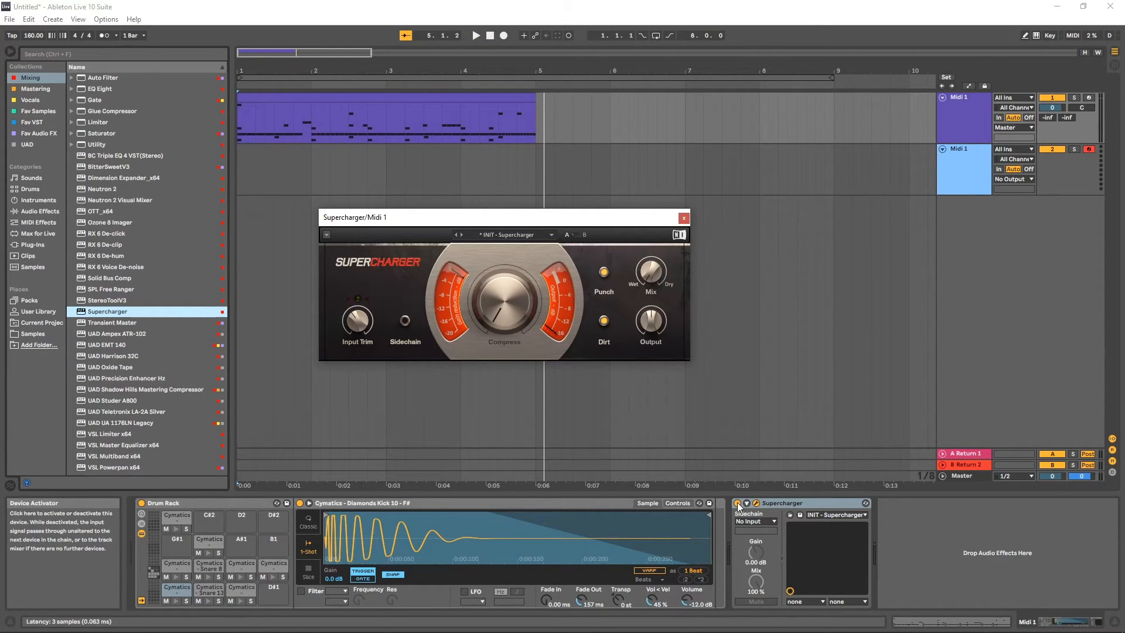
Raise Supercharger's Compress amount to about 4.3 and lower its output to -6.0 dB while playing the beat.
mouse_move(498, 305)
left_mouse_down()
mouse_move(498, 275)
mouse_move(497, 301)
left_mouse_up()
key("space")
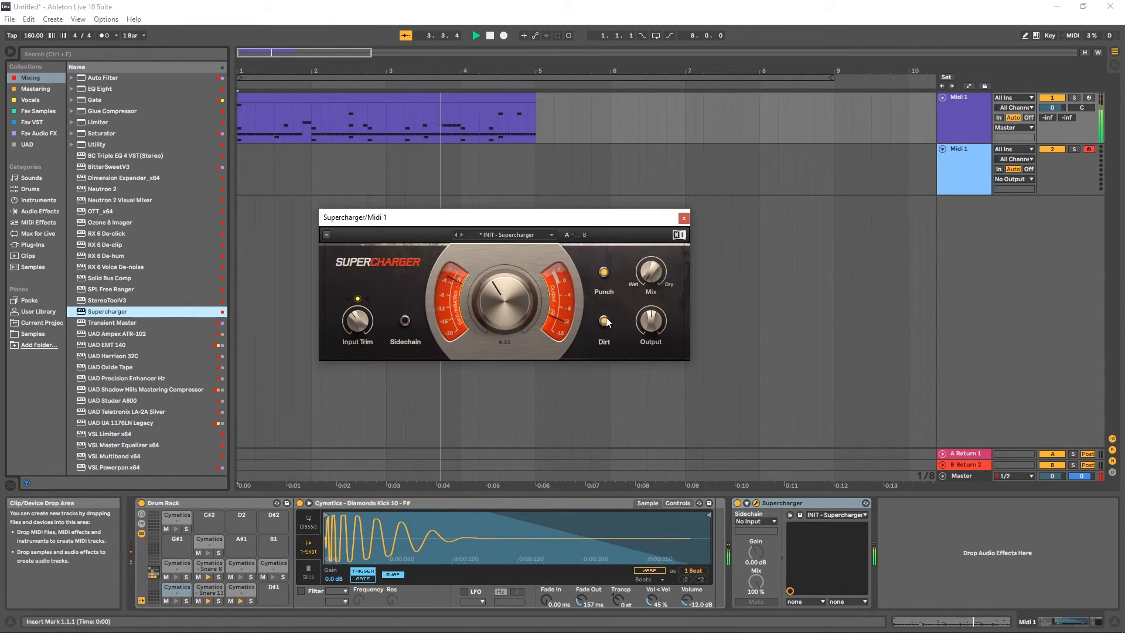
mouse_move(649, 323)
left_mouse_down()
mouse_move(650, 341)
mouse_move(645, 321)
left_mouse_up()
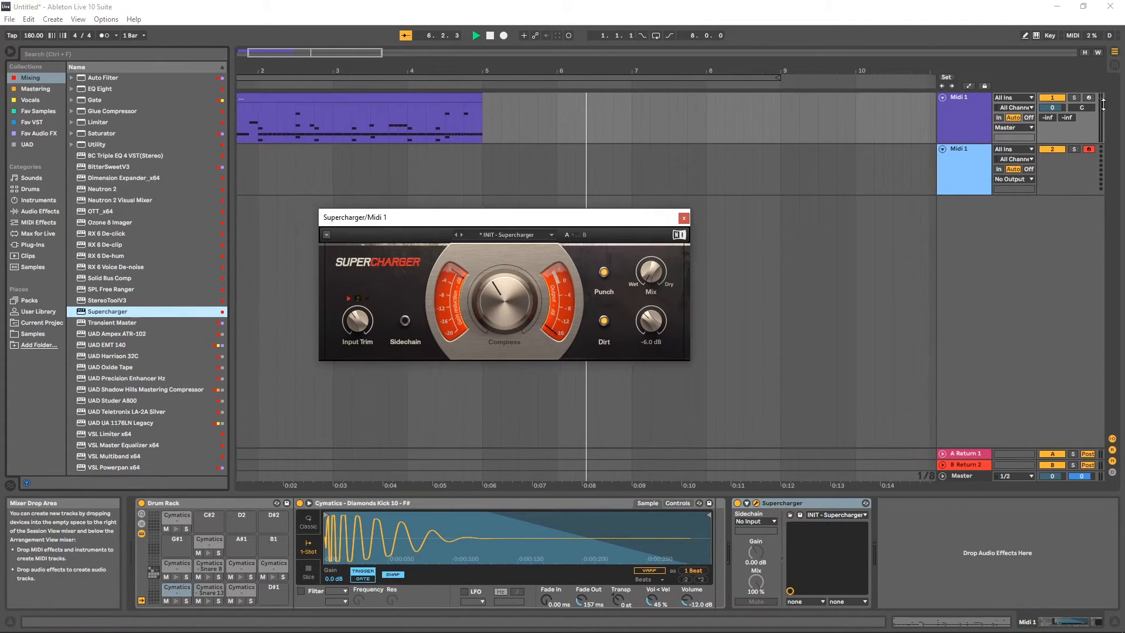
key("space")
key("space")
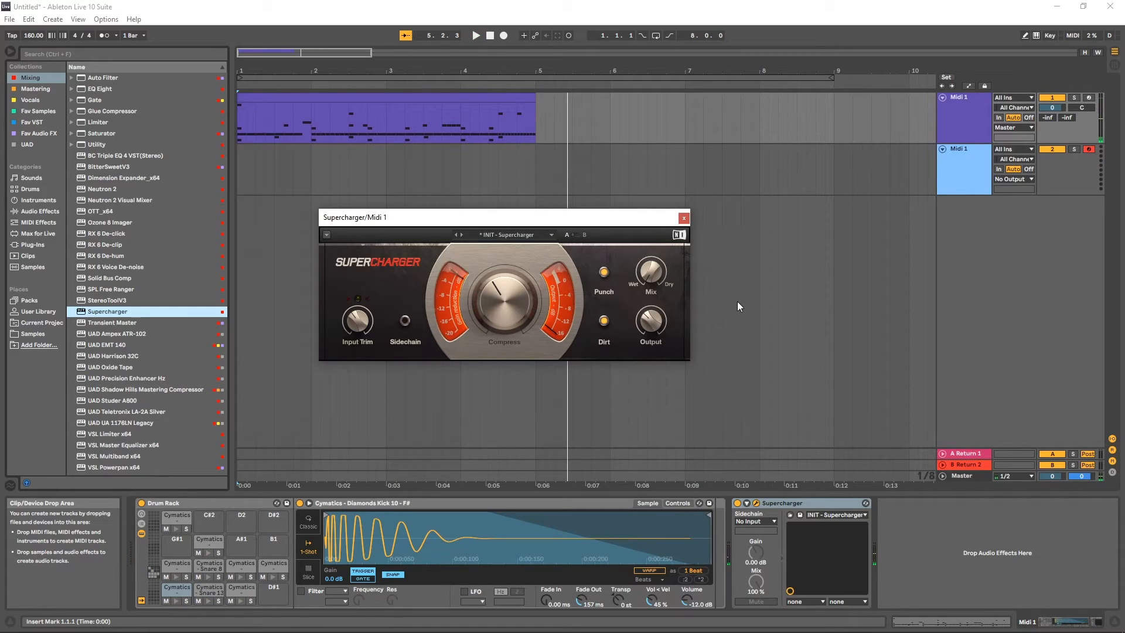
Audition the beat with Supercharger bypassed and re-enabled to compare the drums with and without compression.
left_click(737, 503)
key("space")
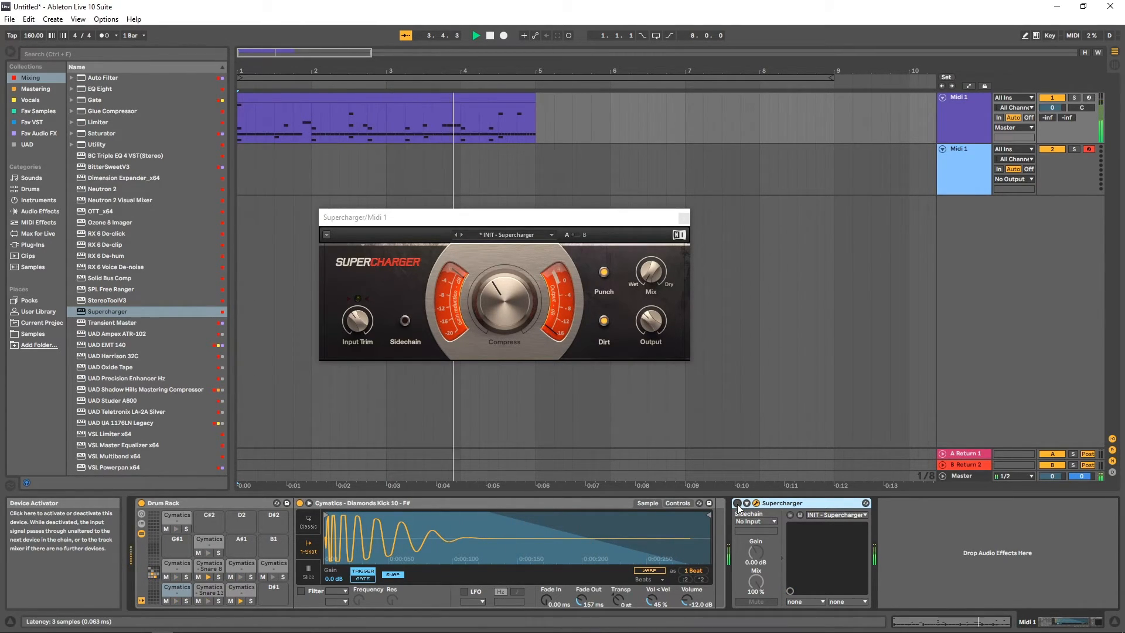
key("space")
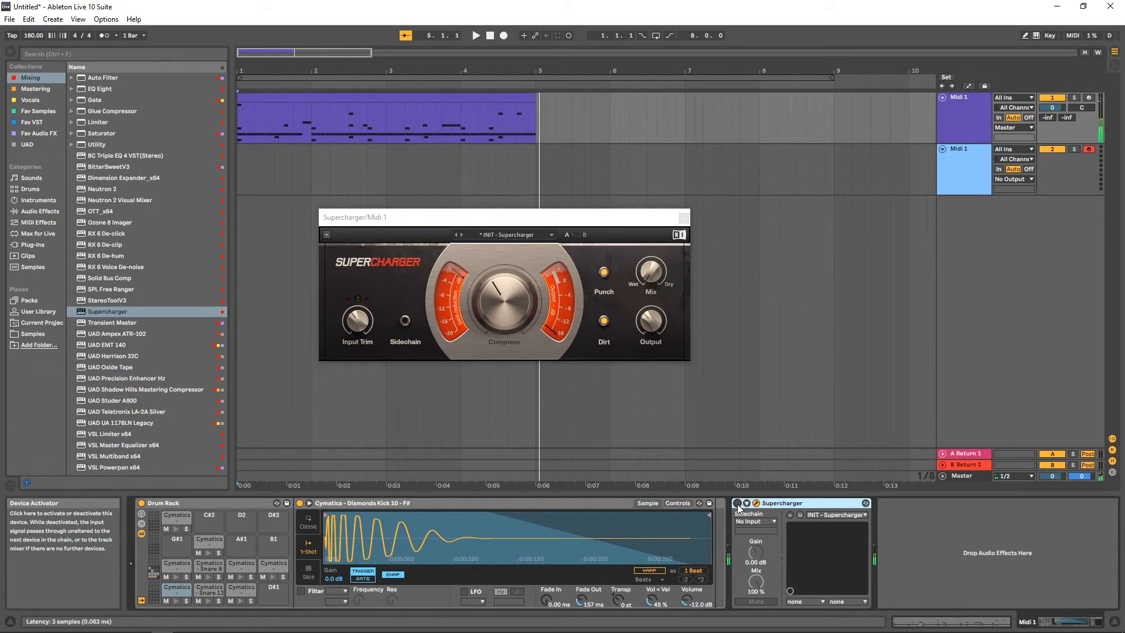
key("space")
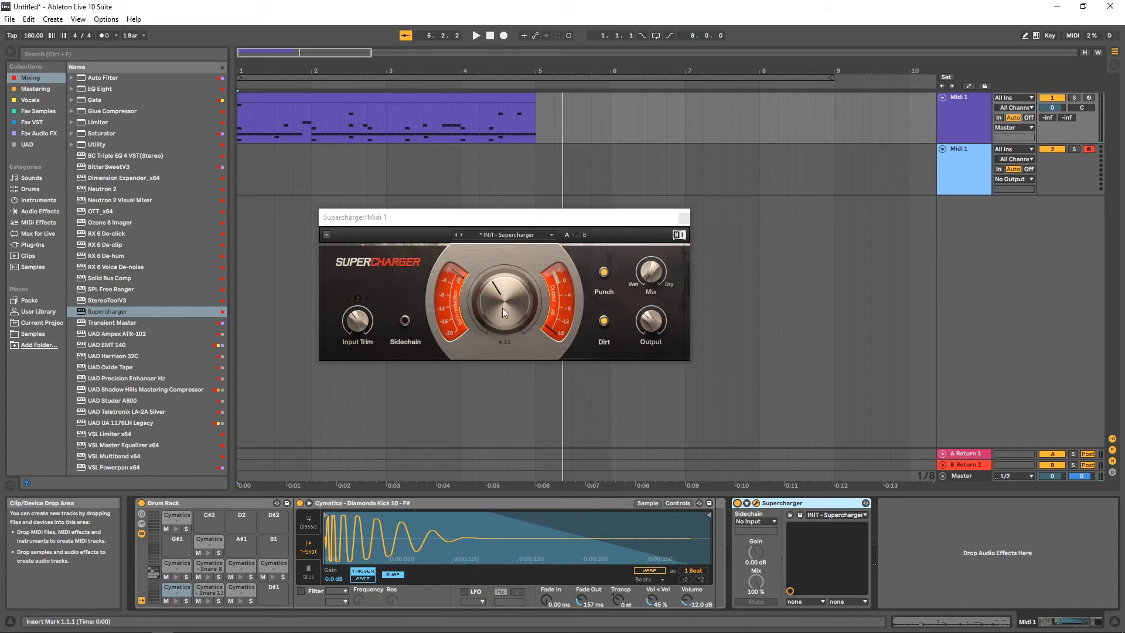
Reduce Supercharger's Compress amount to about 3.90.
left_click_drag(504, 301, 504, 311)
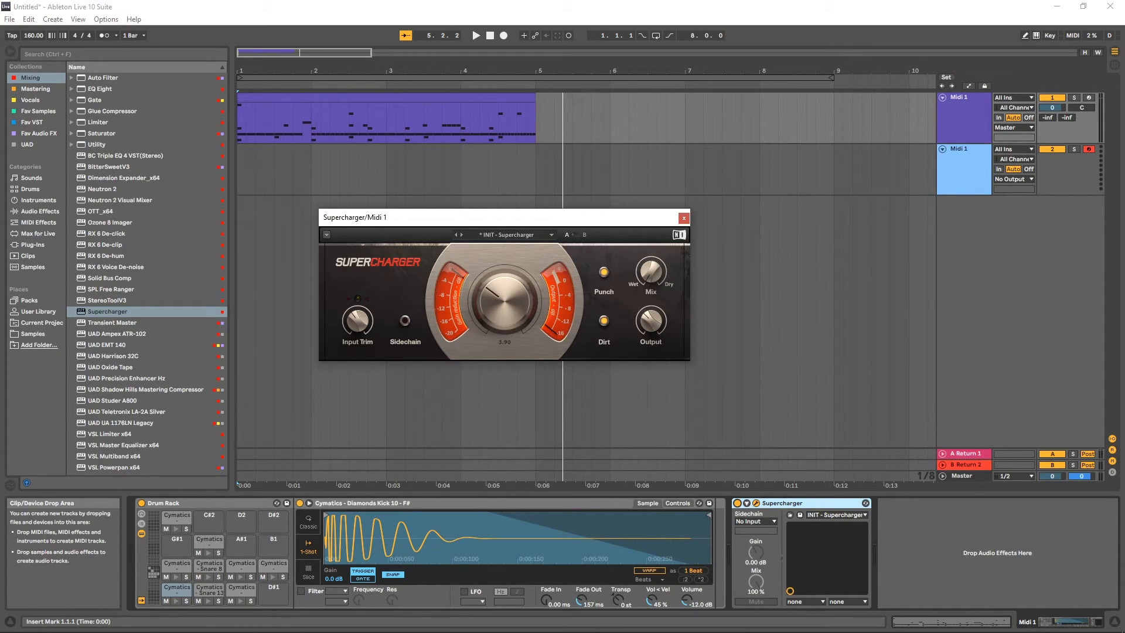